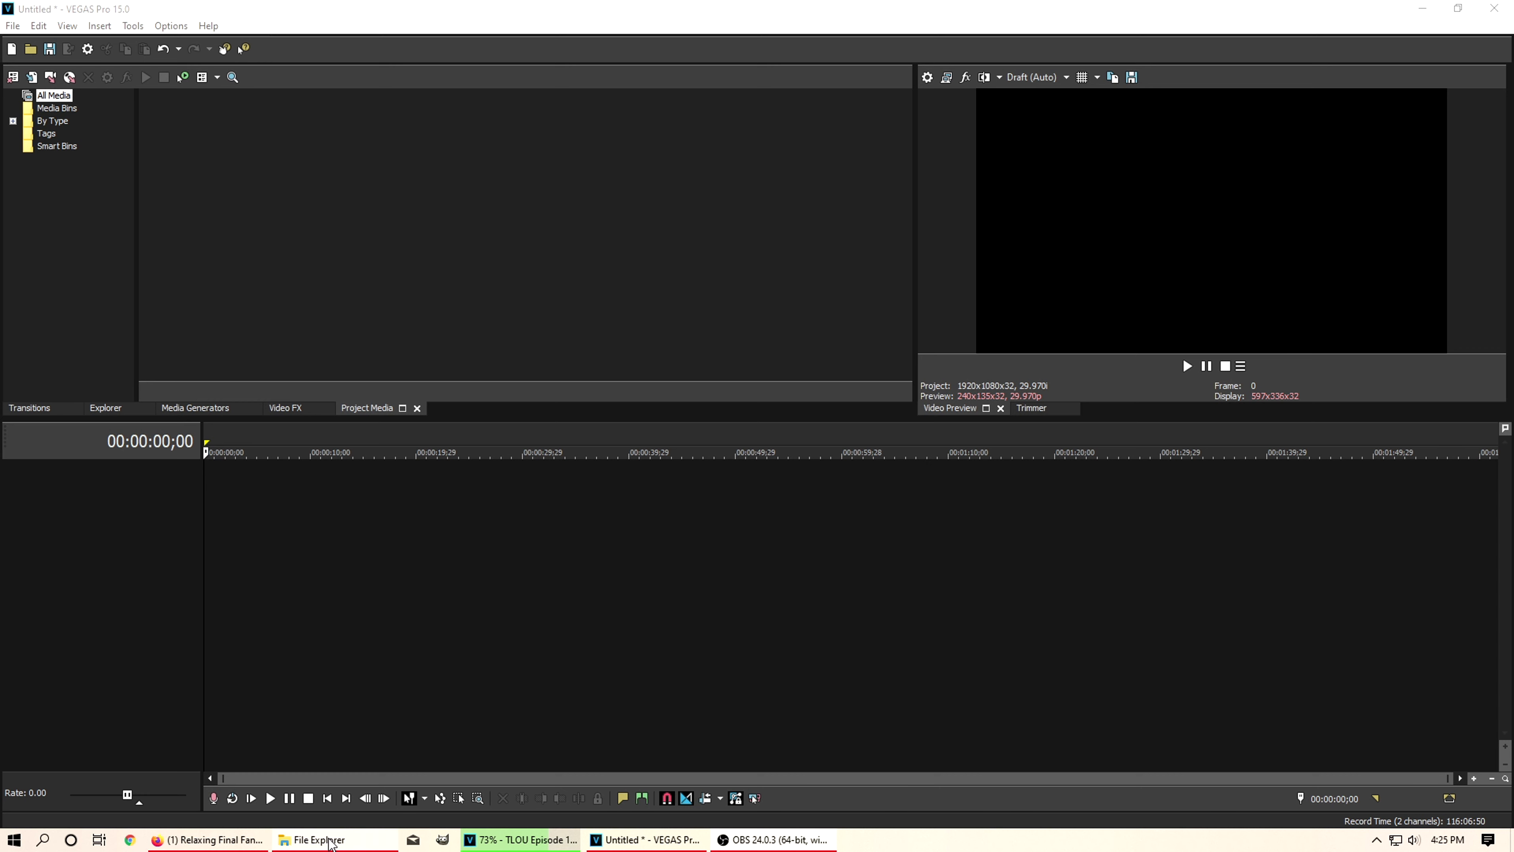
Step: Start a new VEGAS project without saving the untitled one
mouse_move(329, 838)
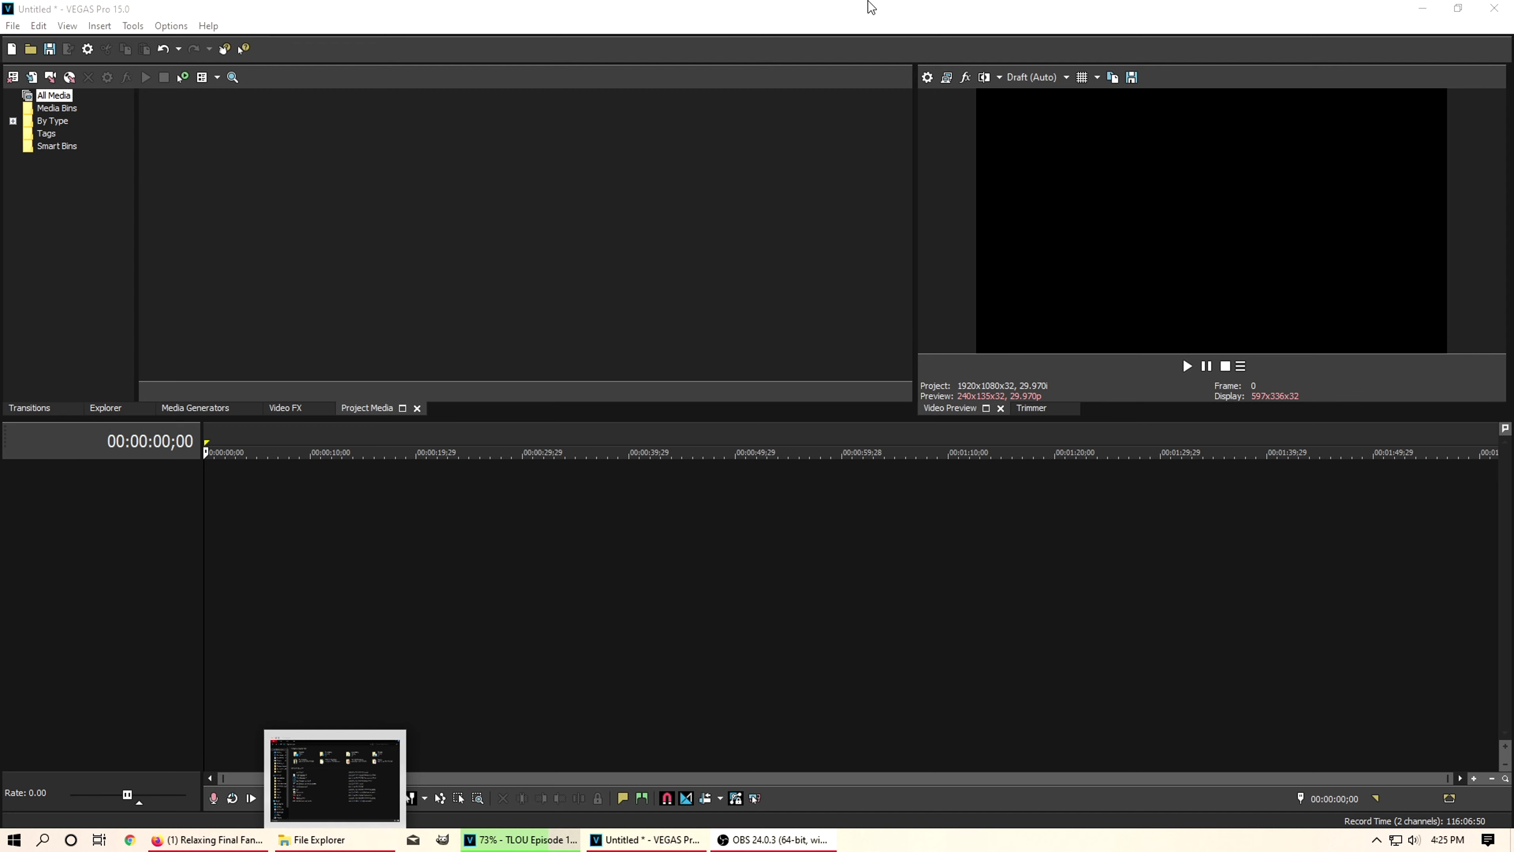
click(15, 28)
click(23, 46)
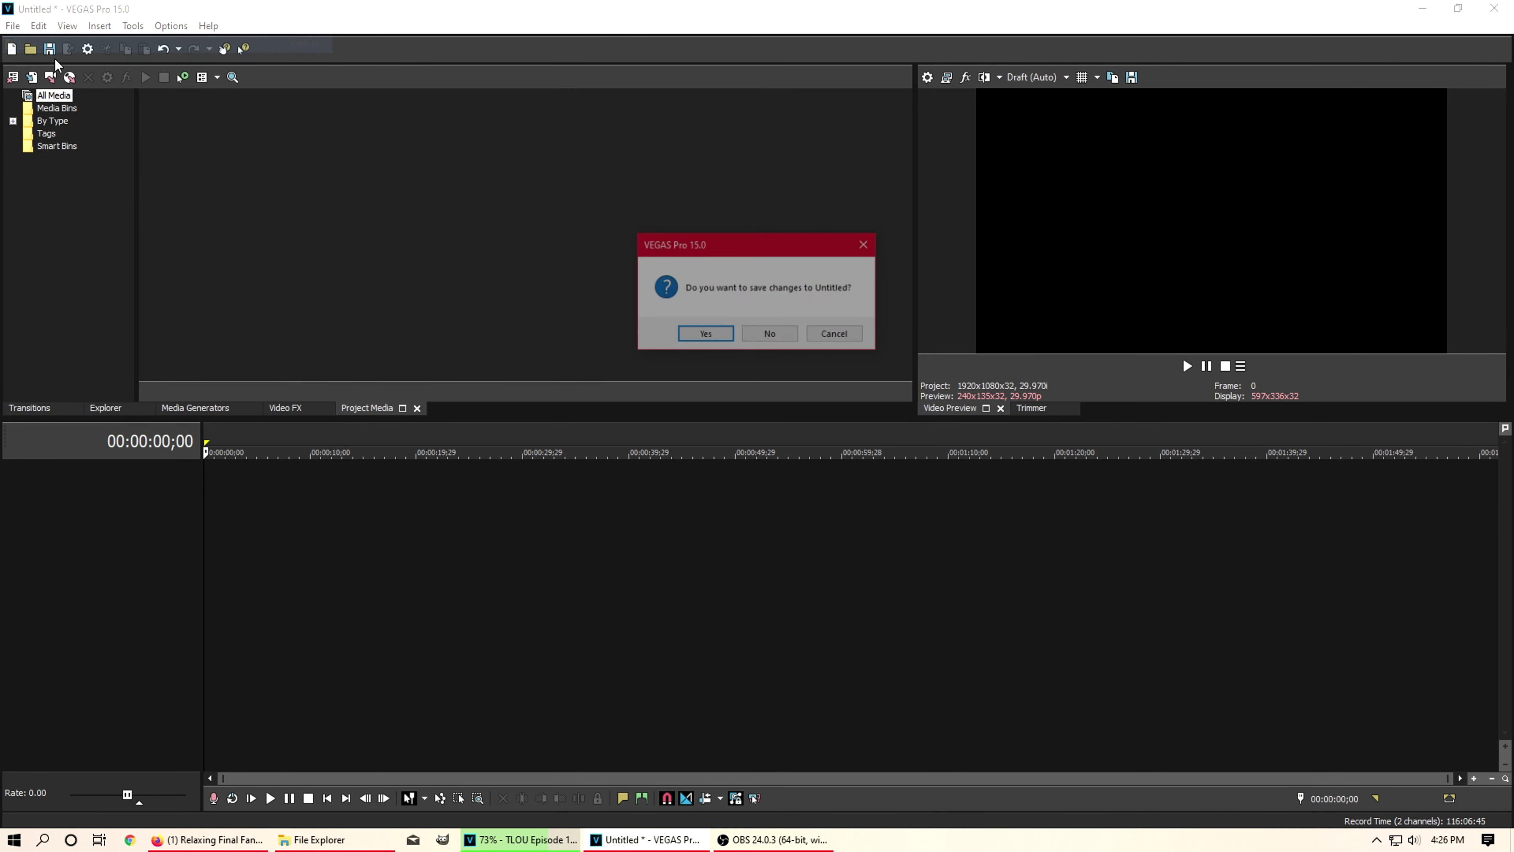
click(766, 333)
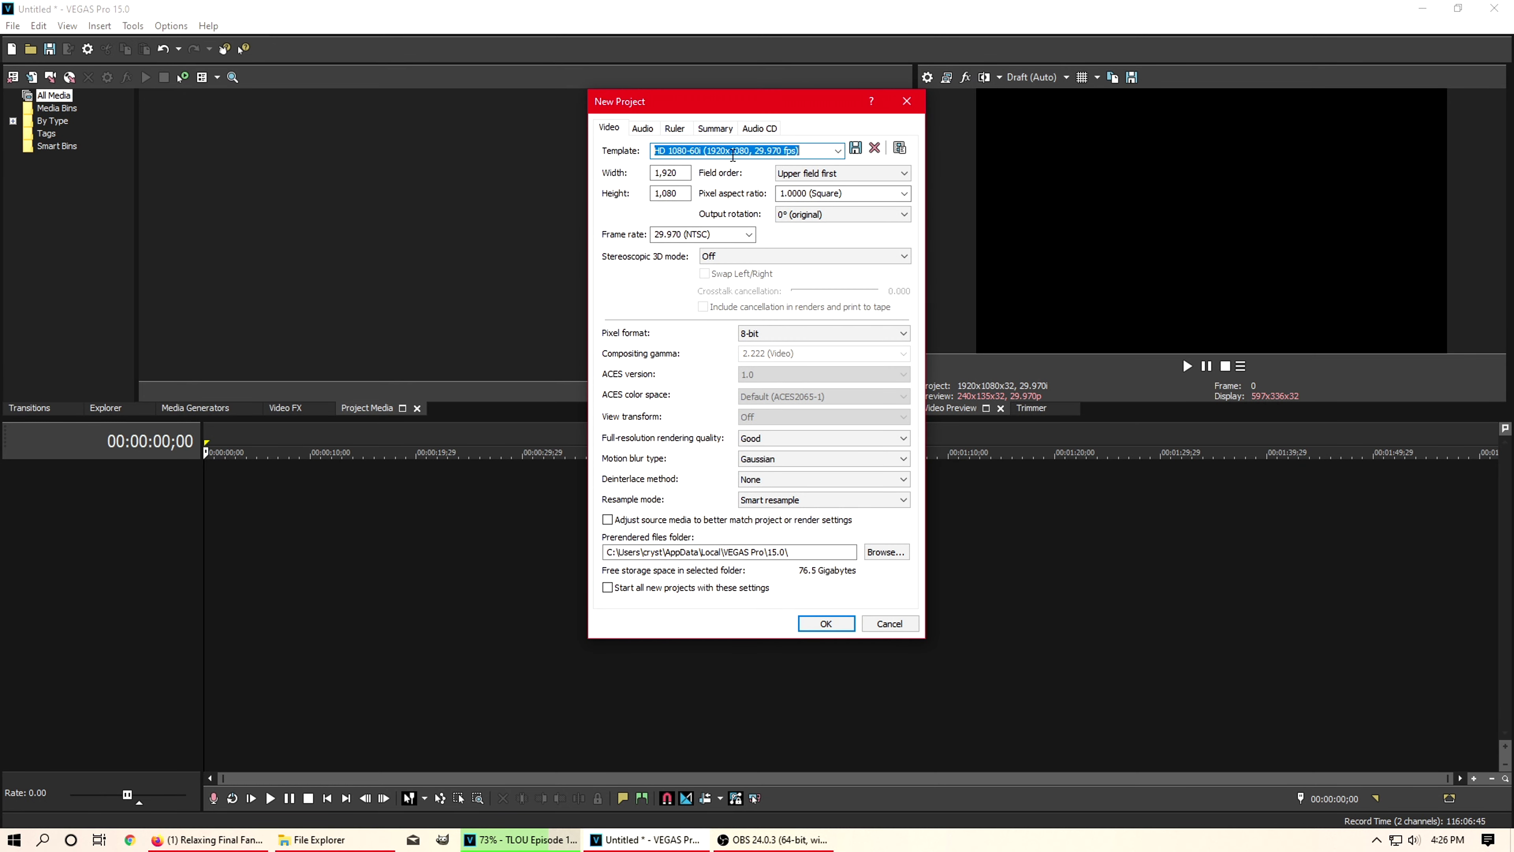
Step: Set the new project to 60 fps, Disable resample, and Blend fields deinterlacing
click(839, 151)
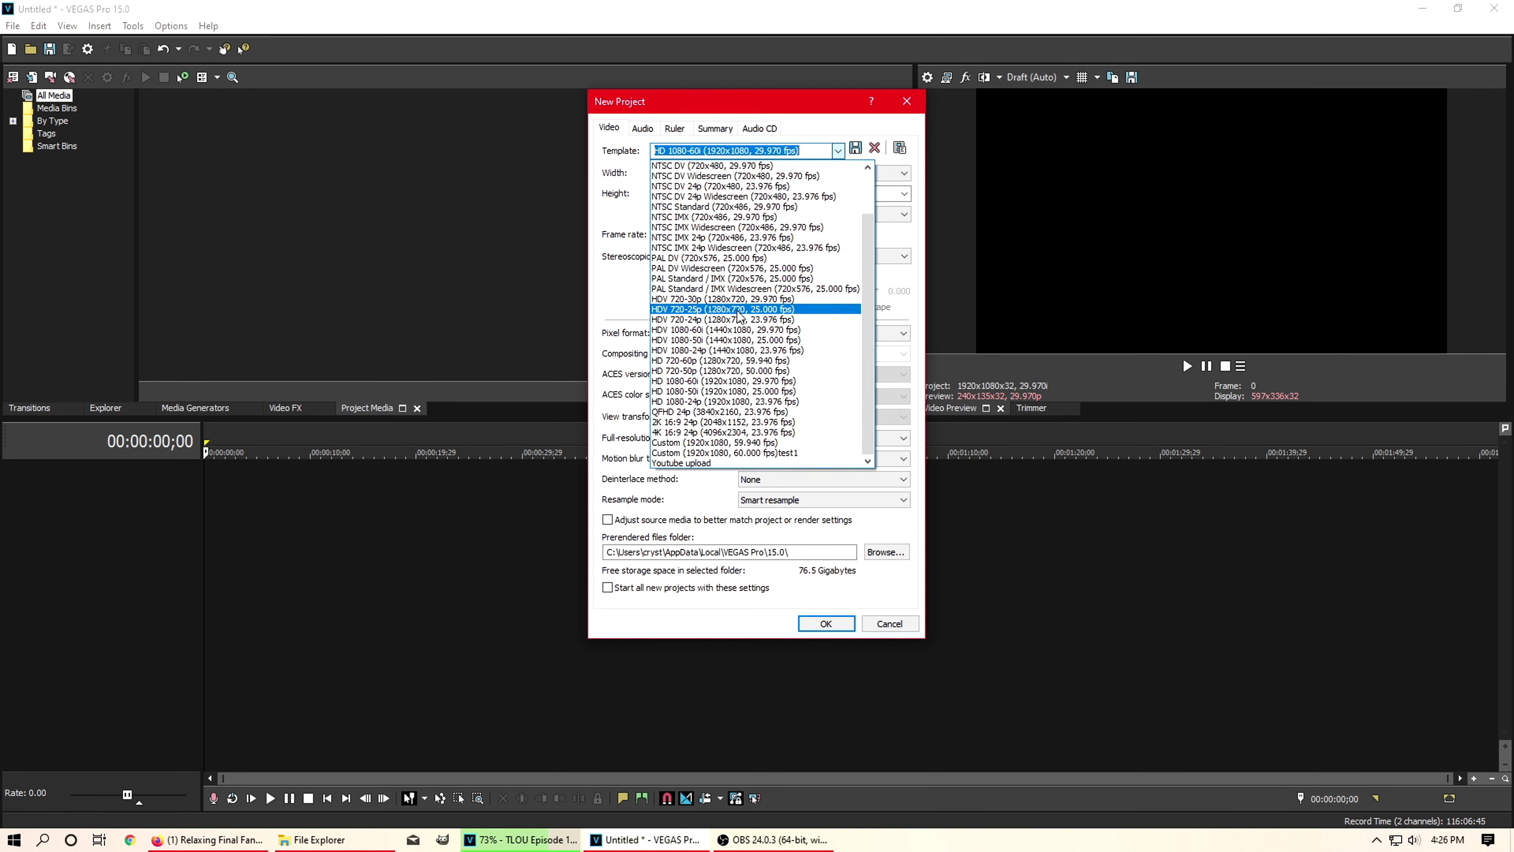
click(817, 116)
click(715, 234)
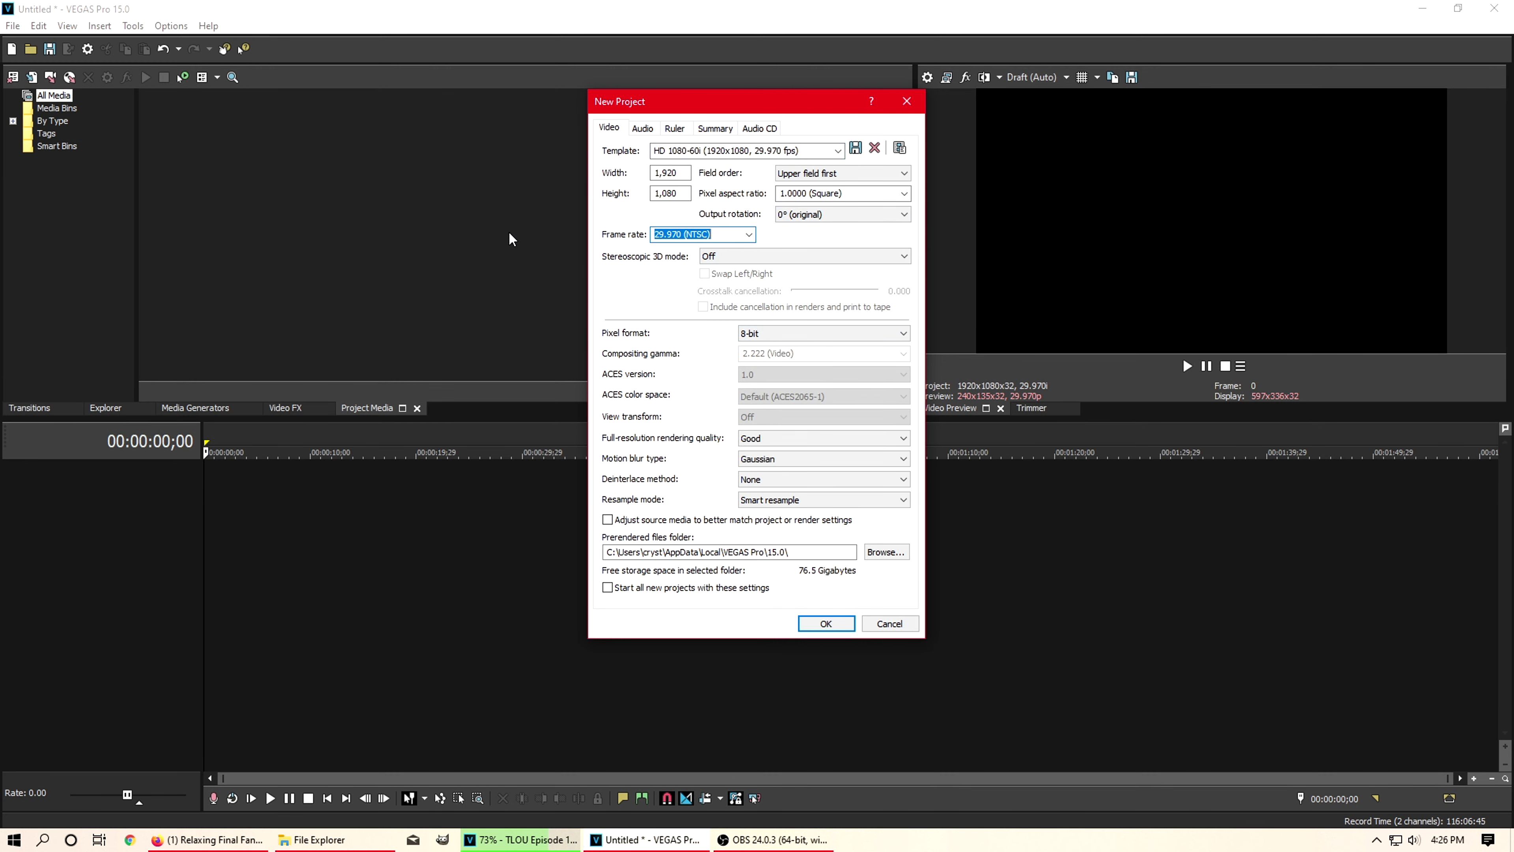
text(60)
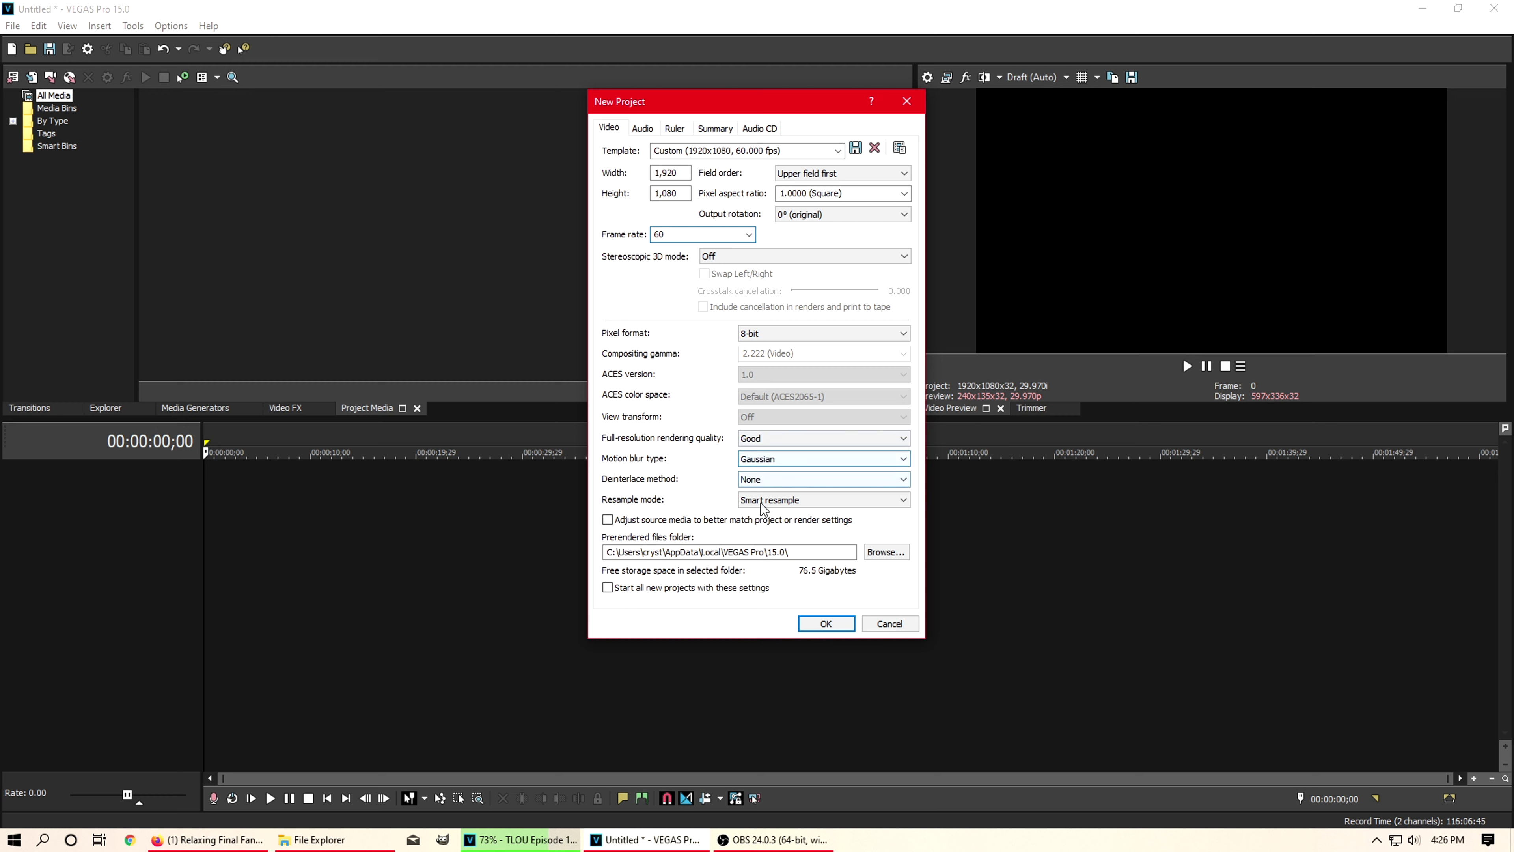
click(778, 505)
click(781, 538)
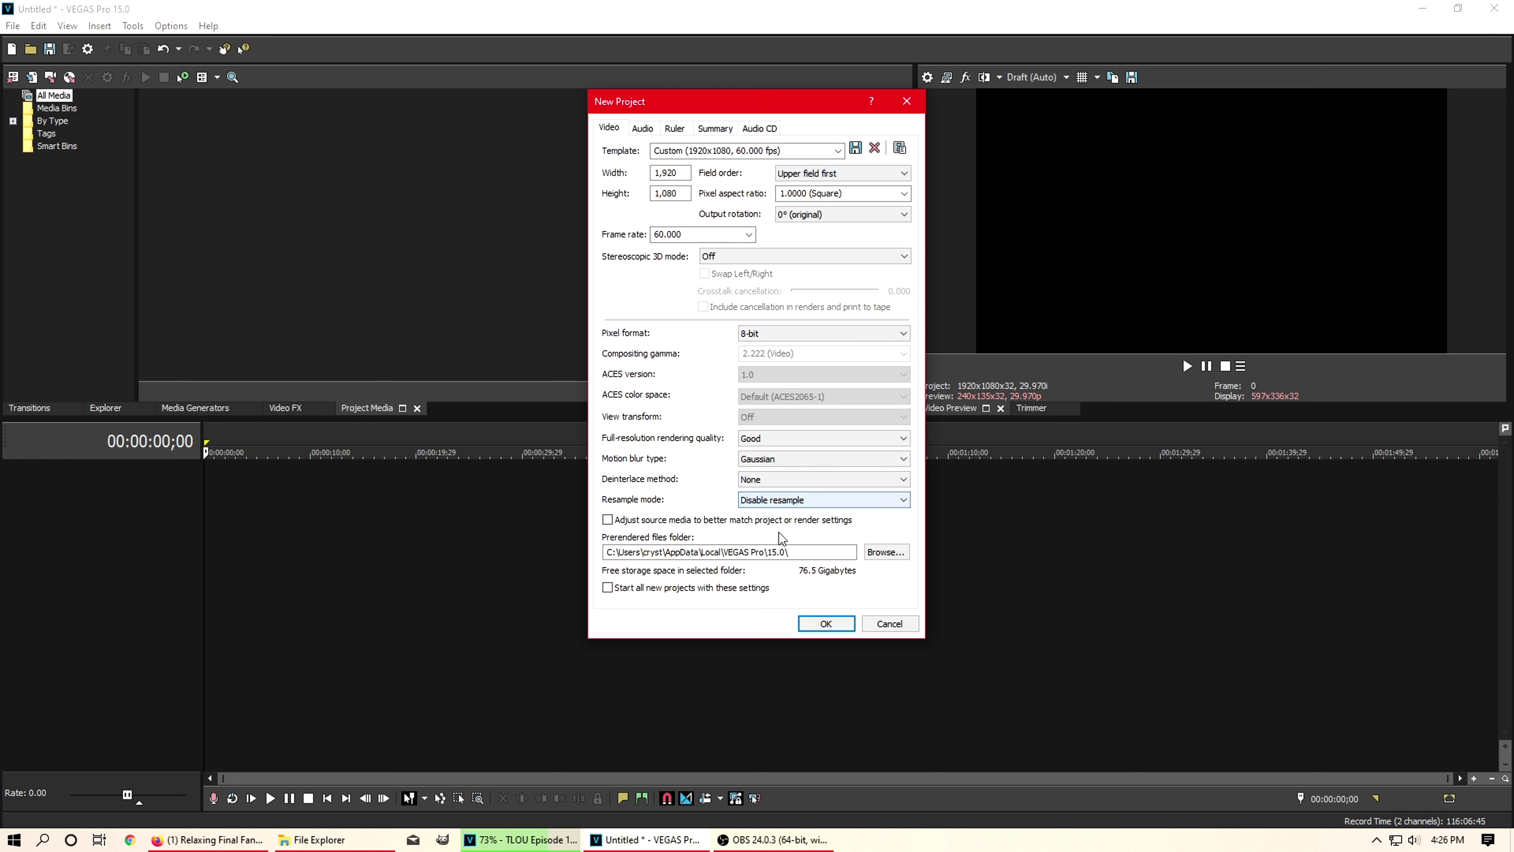
click(769, 482)
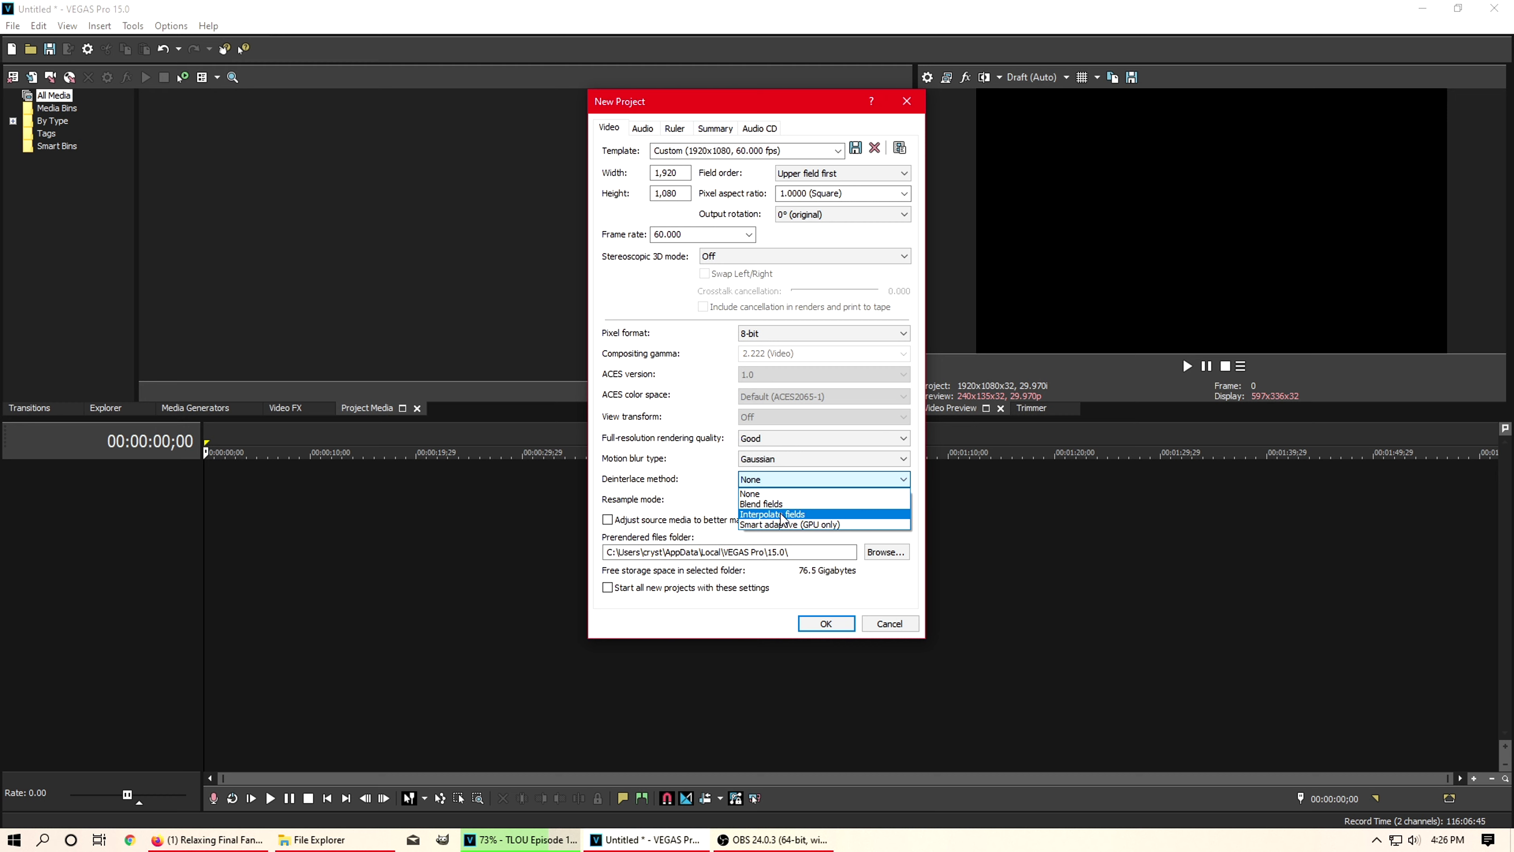
click(789, 514)
click(775, 480)
click(775, 504)
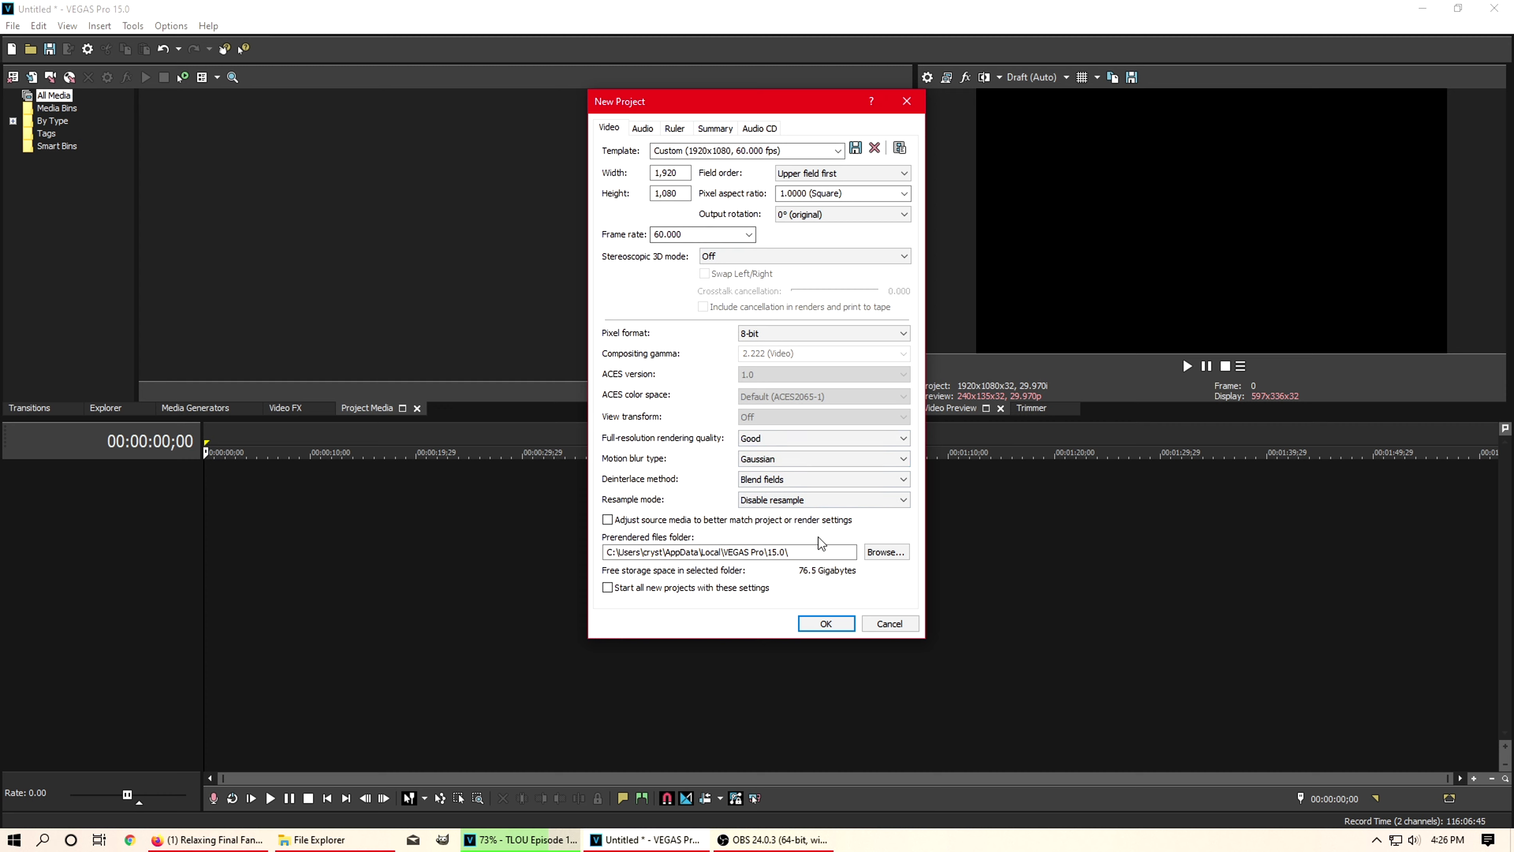
click(826, 625)
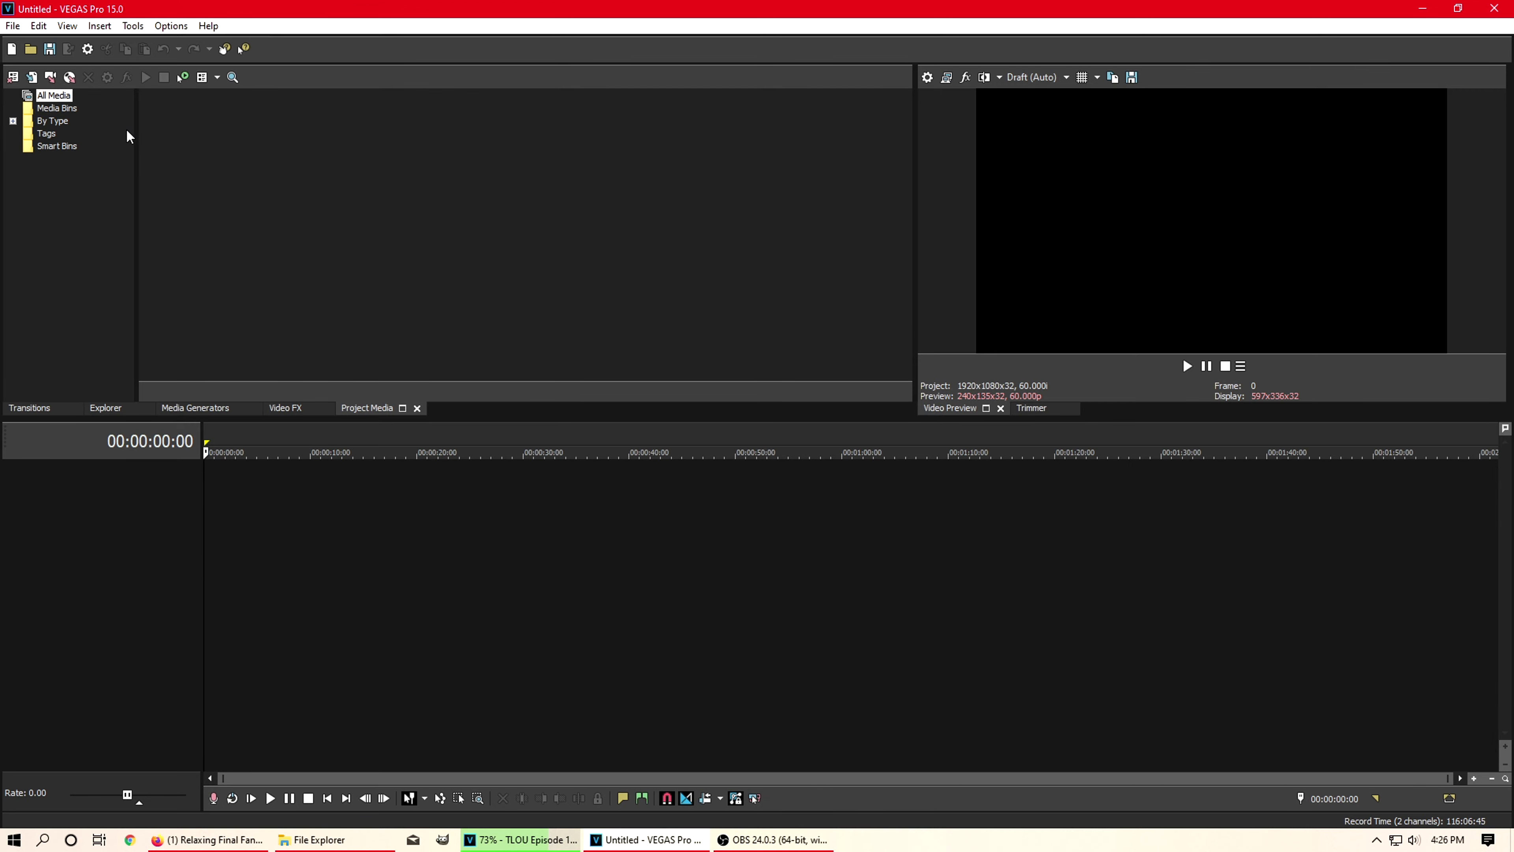
Step: Open File Explorer and go to A TEST FOLDER
click(319, 839)
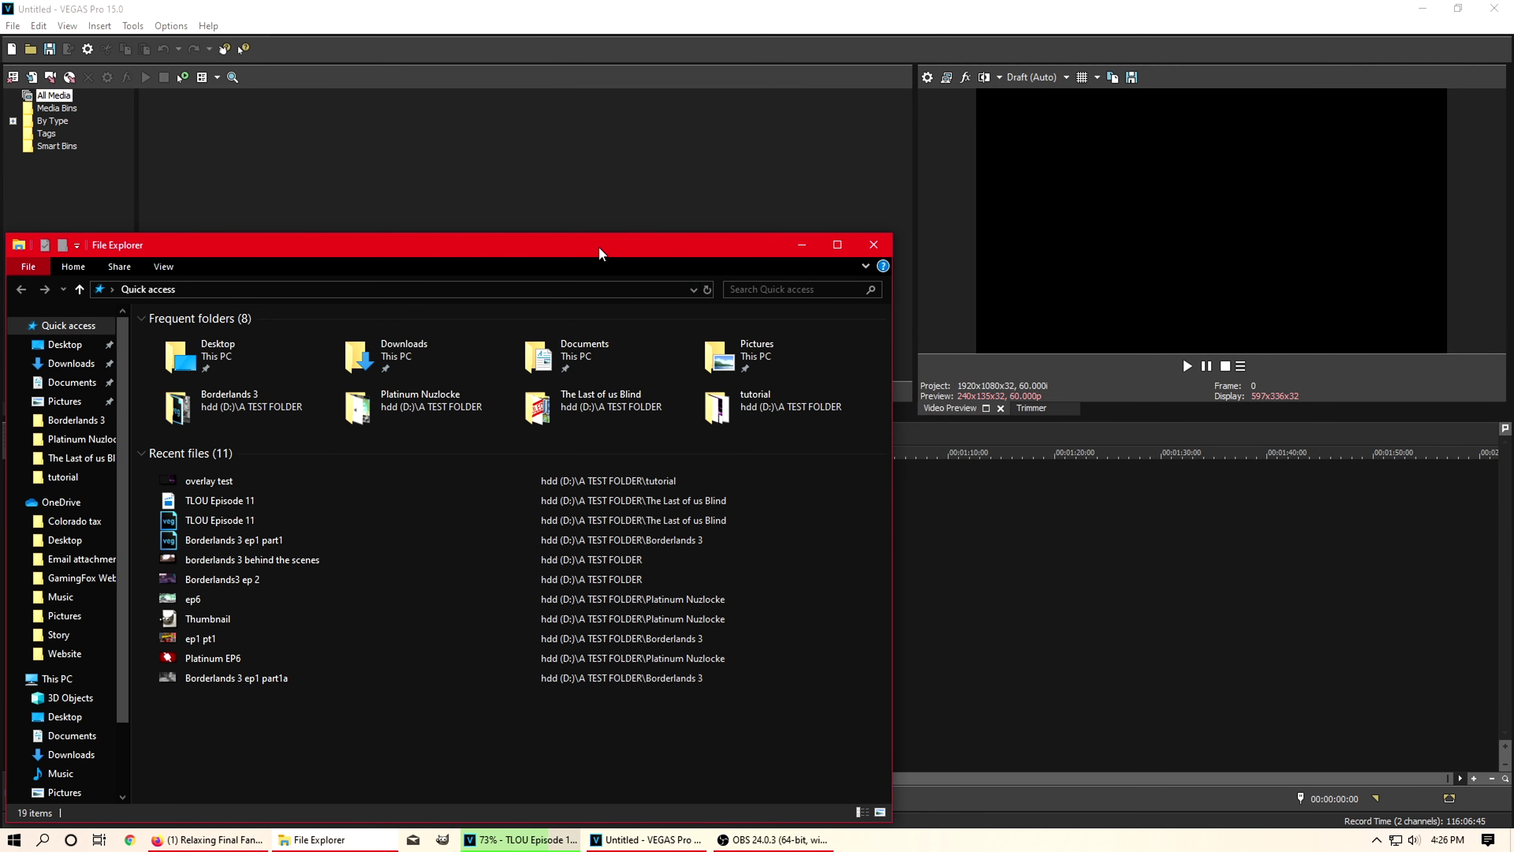
drag(598, 252, 924, 192)
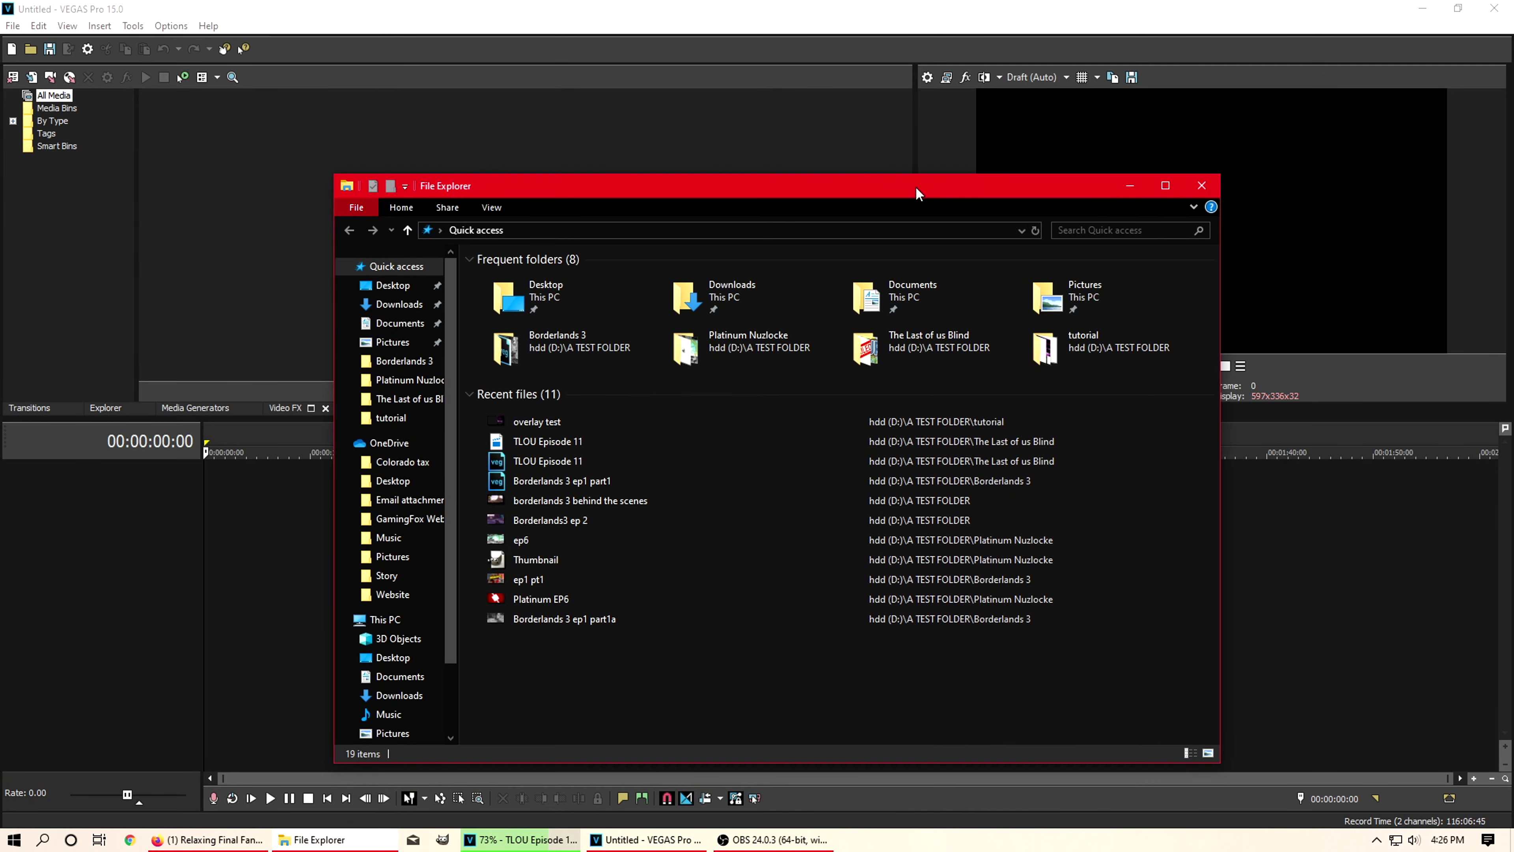
click(392, 418)
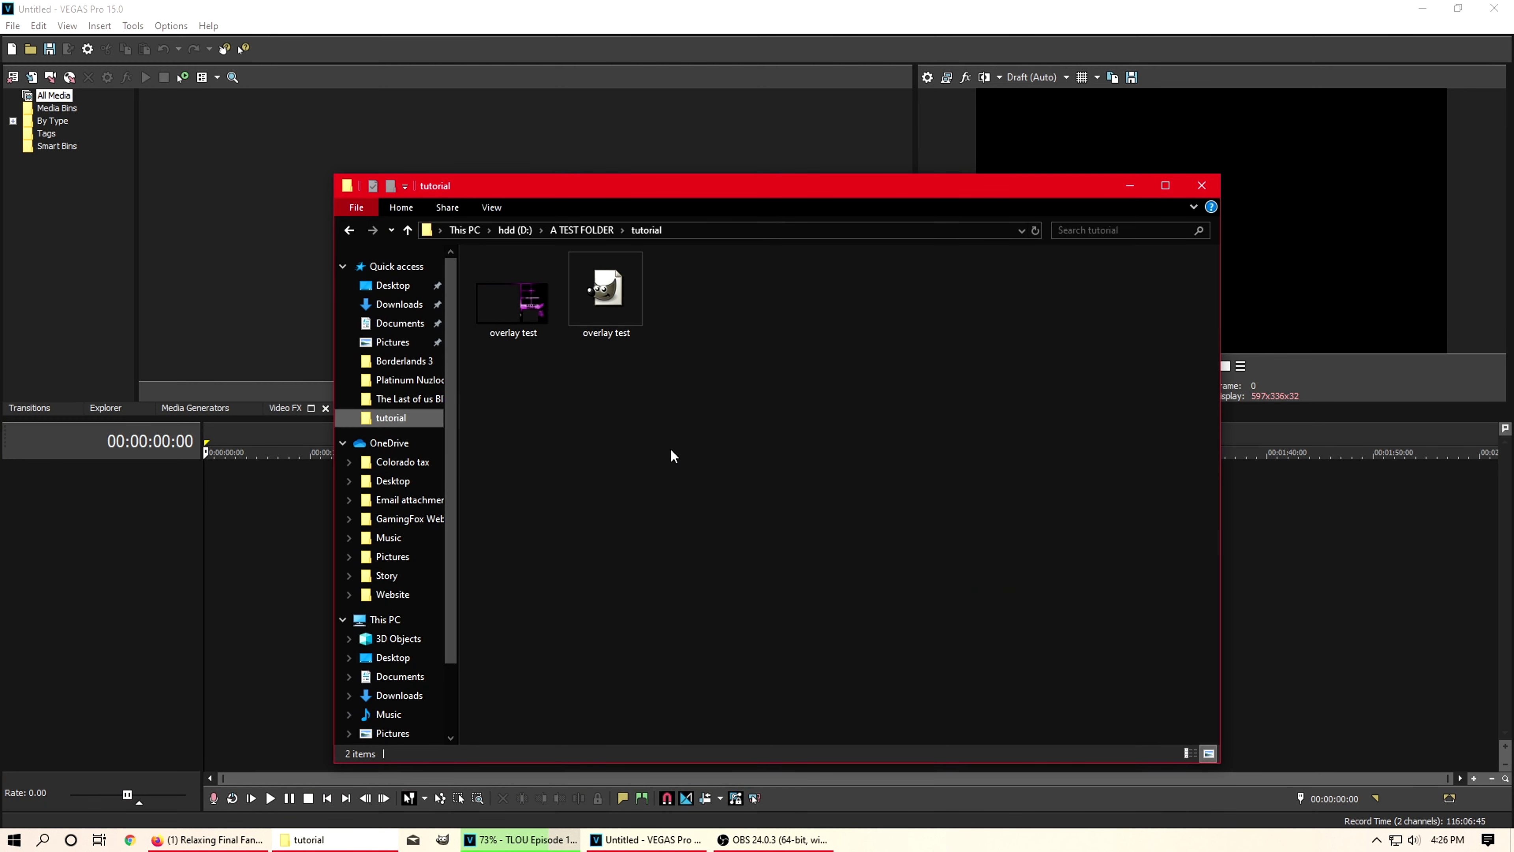
click(572, 232)
scroll(948, 549, down, 10)
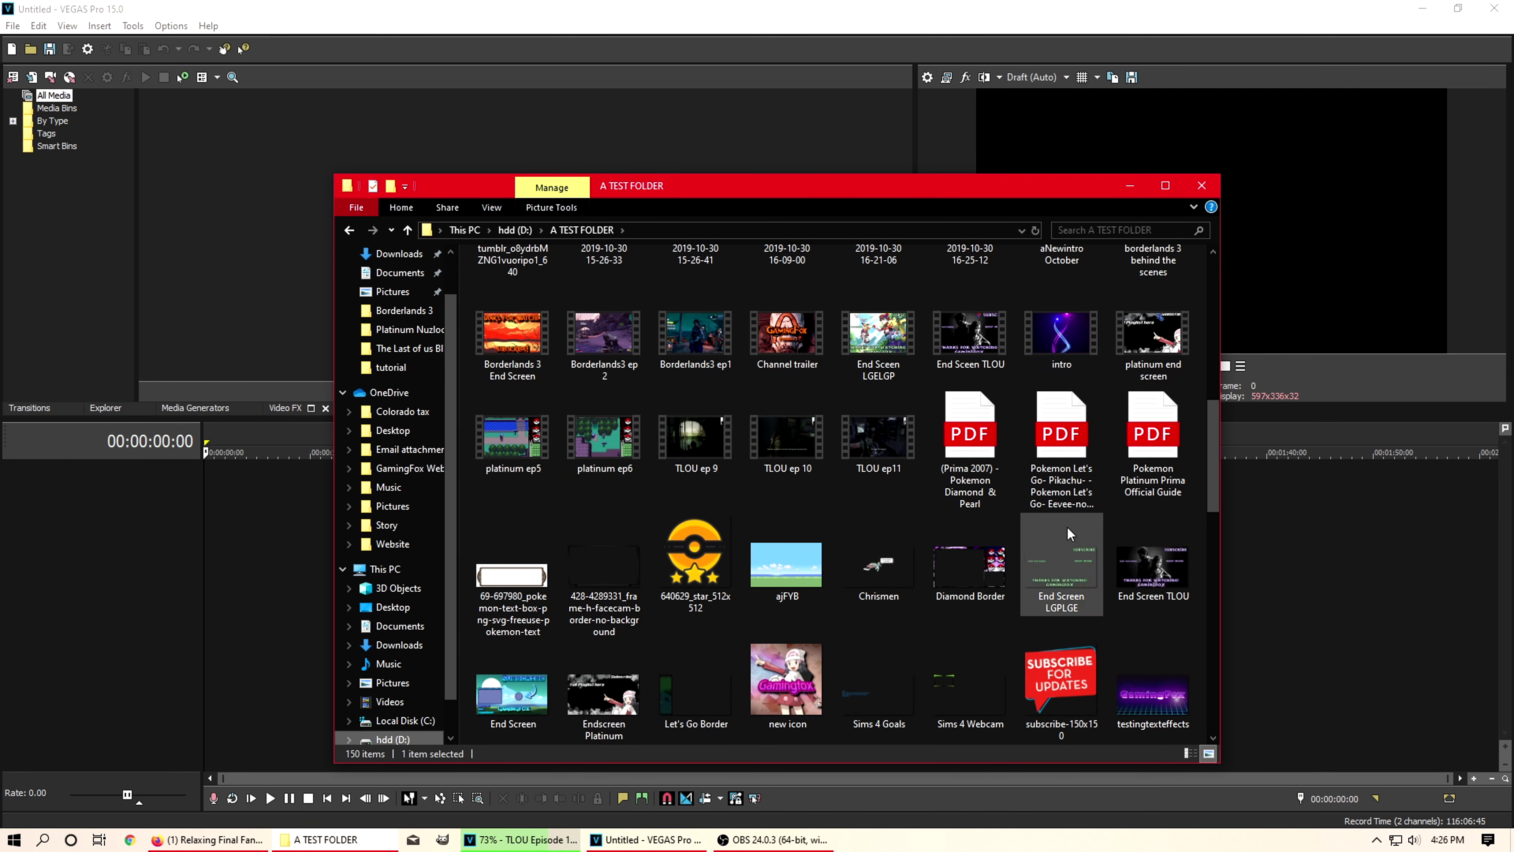
scroll(569, 385, up, 3)
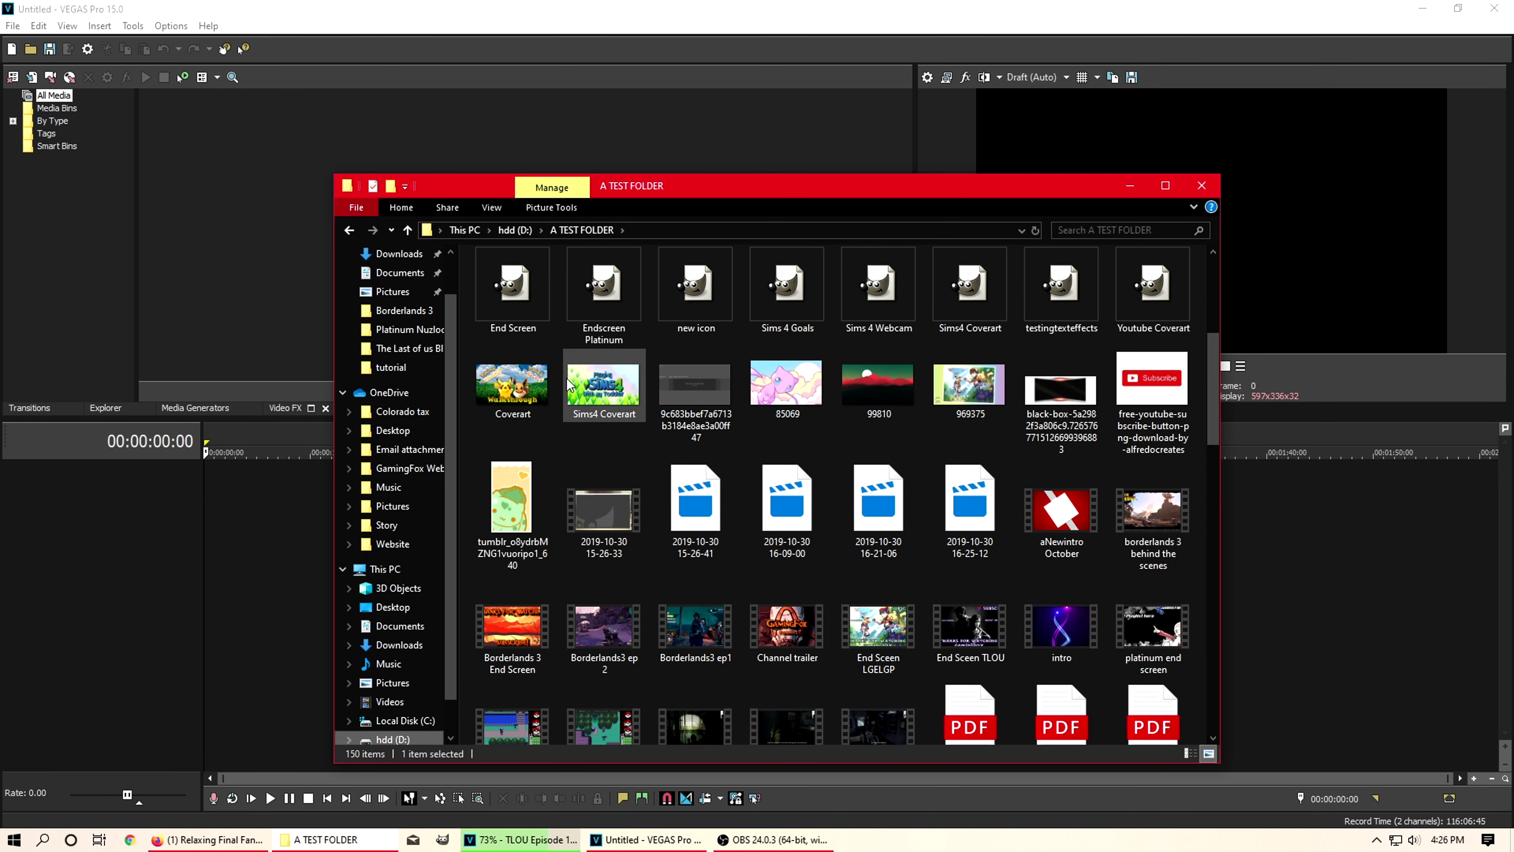
click(787, 504)
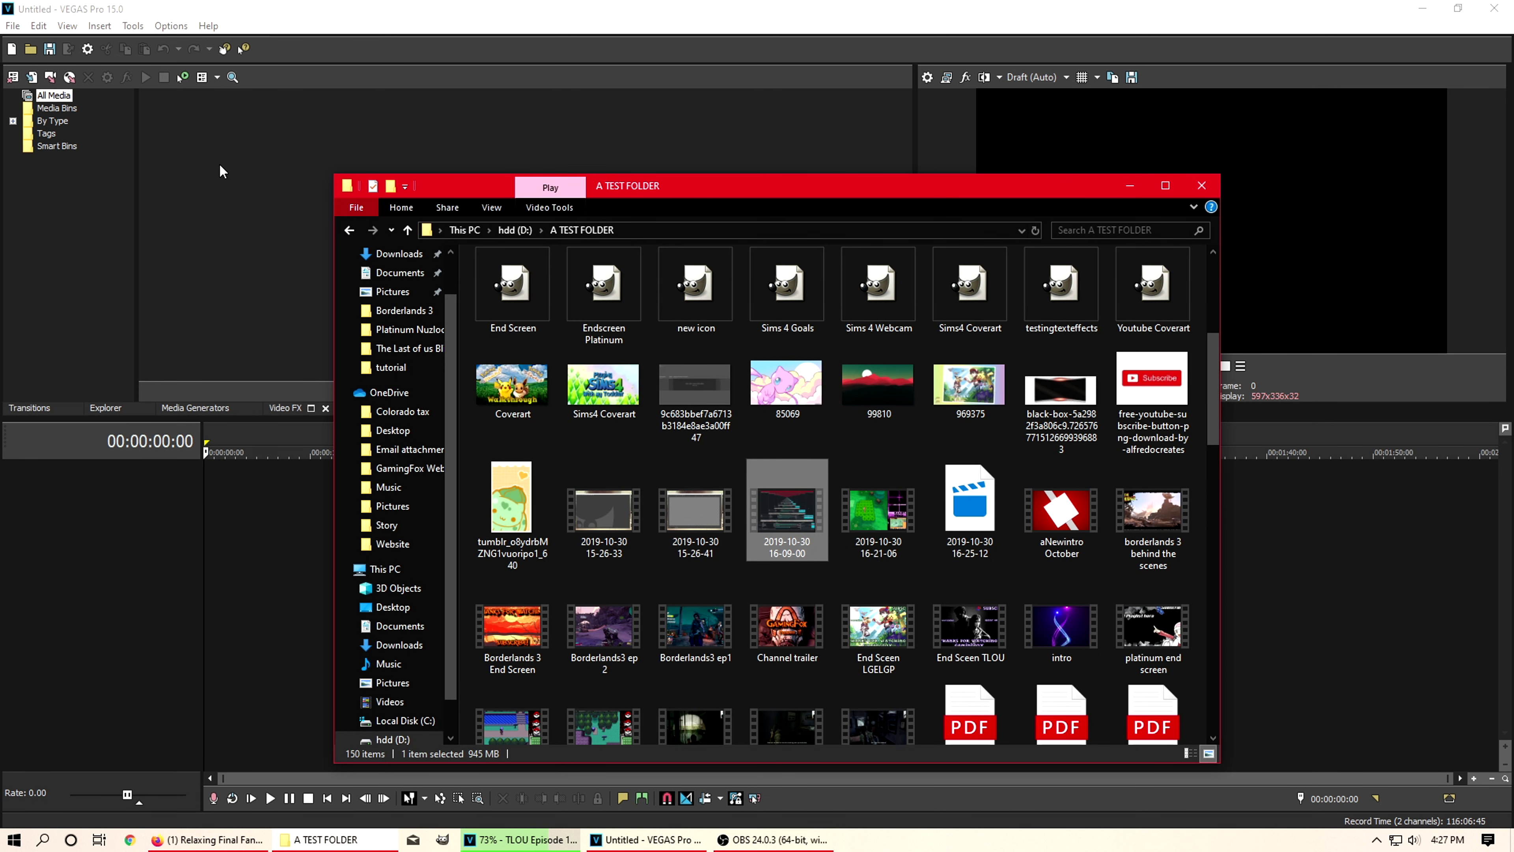
drag(220, 170, 179, 224)
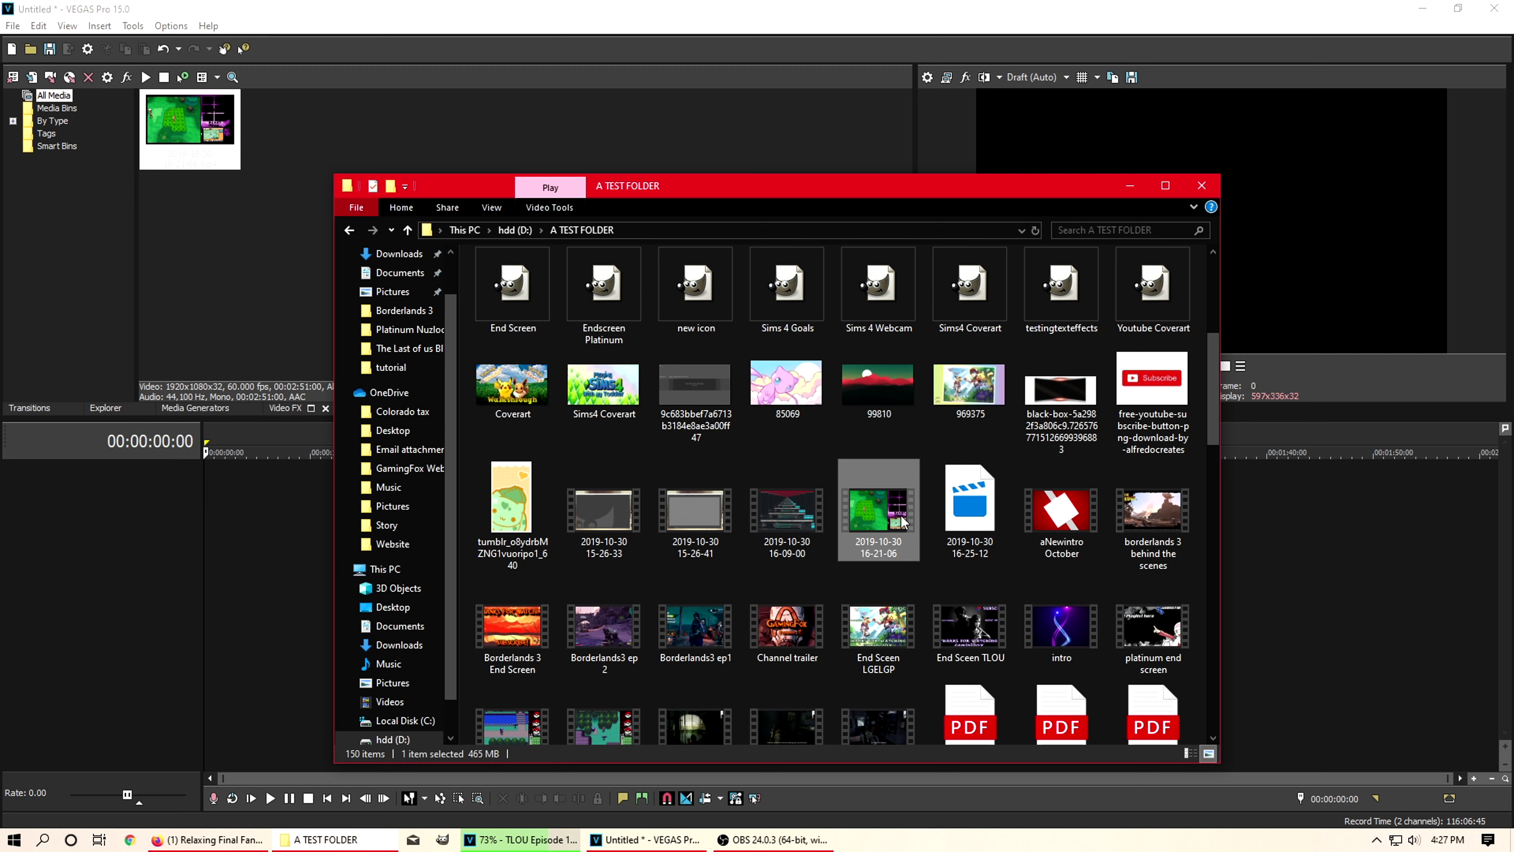
drag(1073, 524, 335, 159)
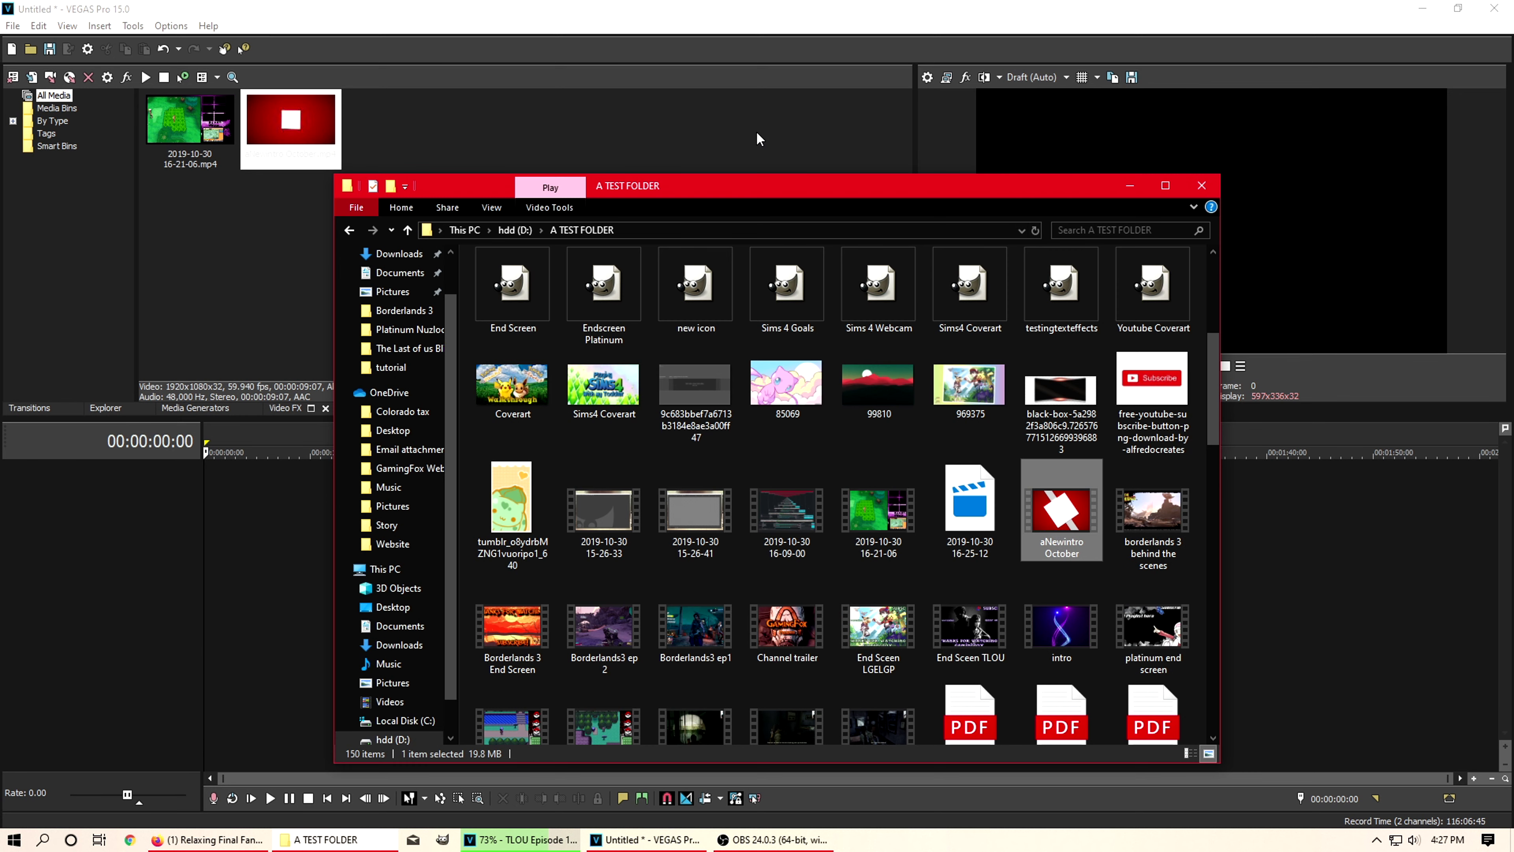
click(662, 127)
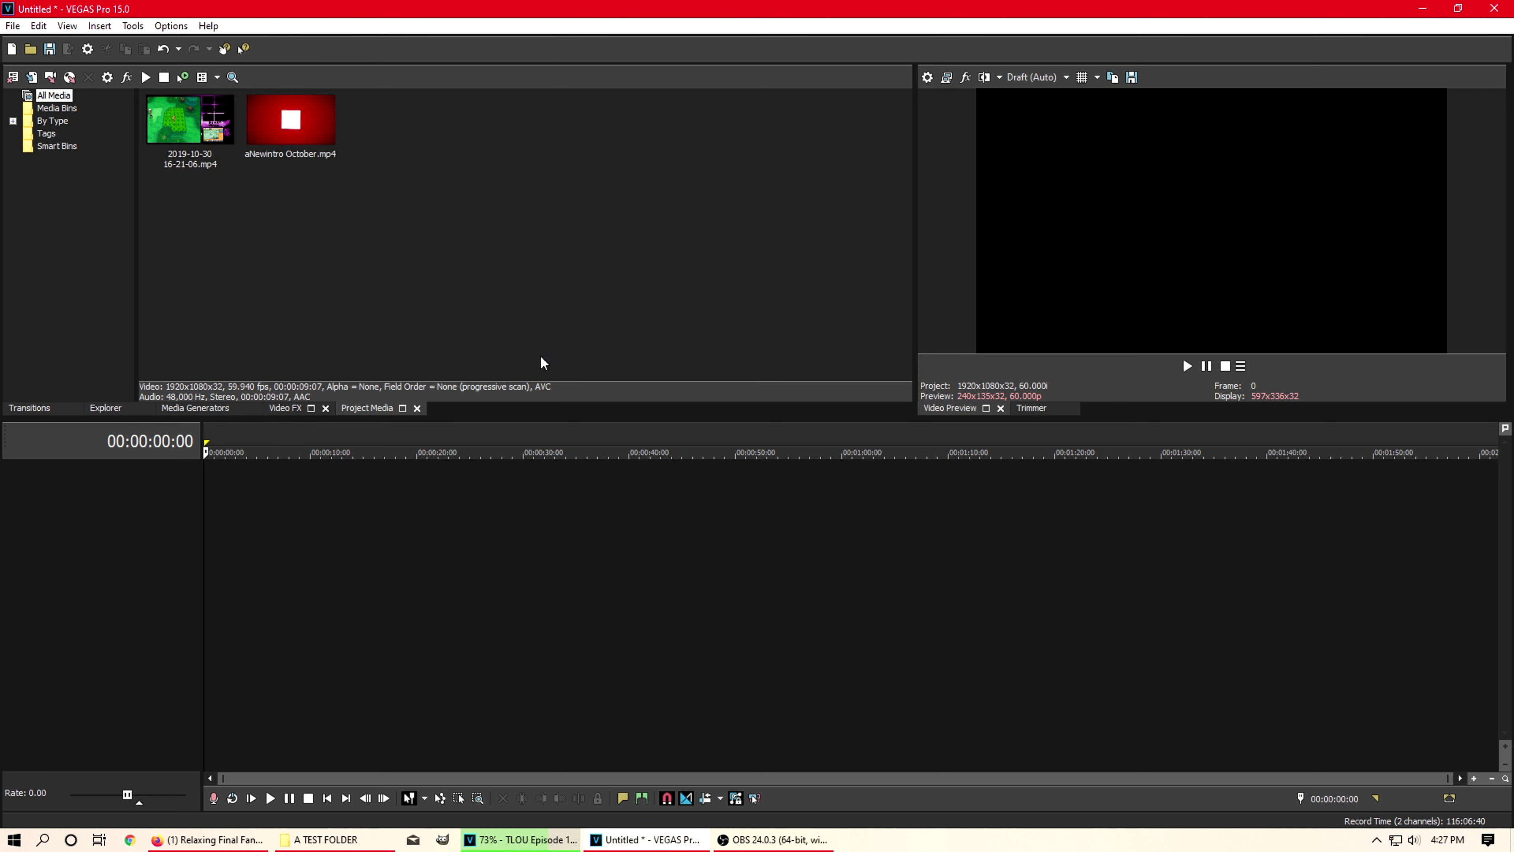
Step: Place the 16-21-06 clip on the timeline at time zero, matching project settings to it
drag(187, 128, 262, 558)
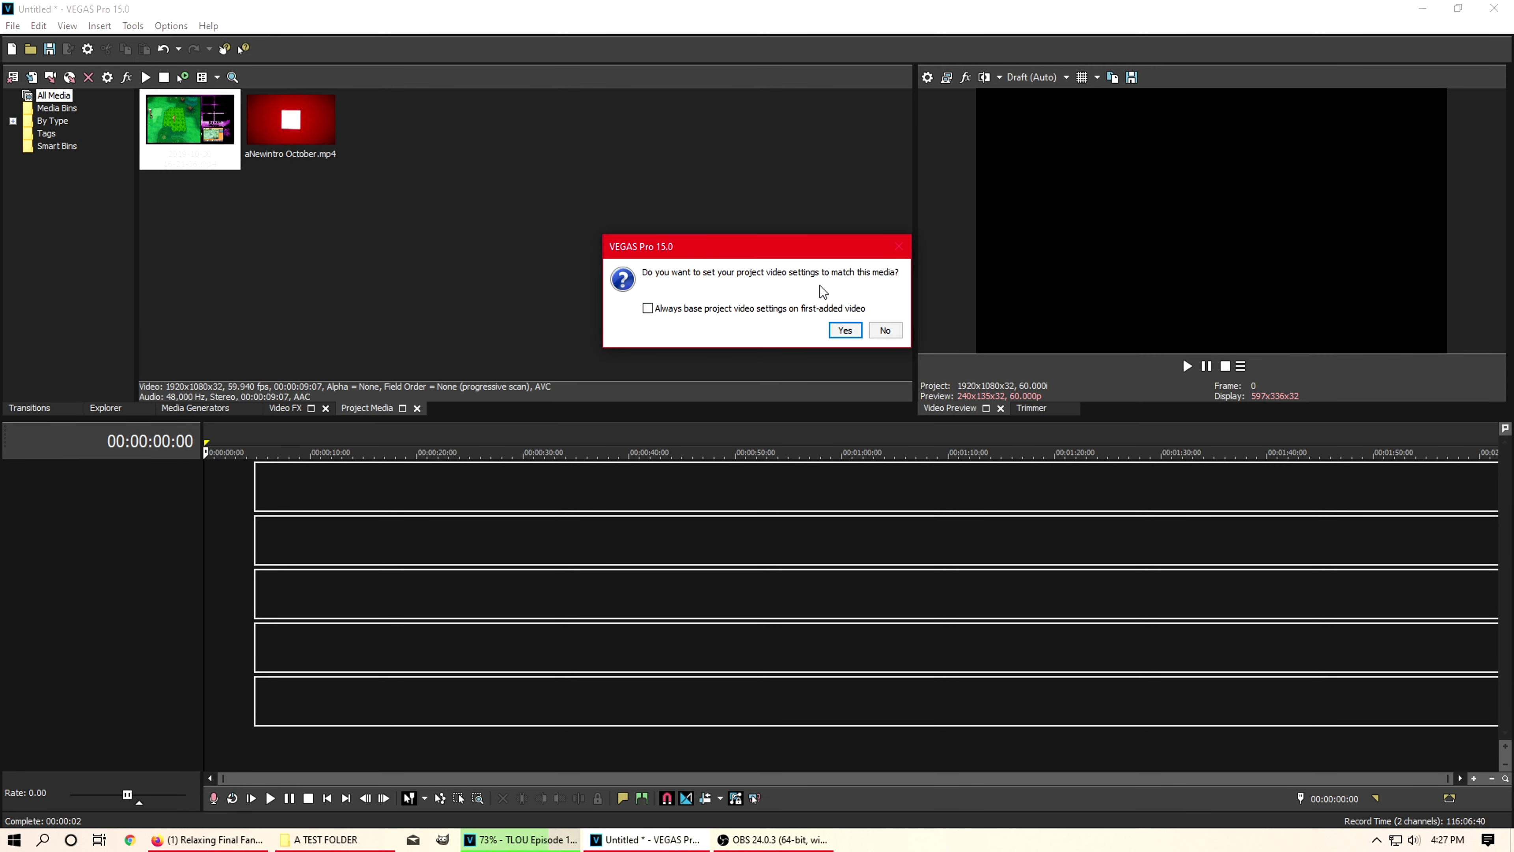
click(846, 331)
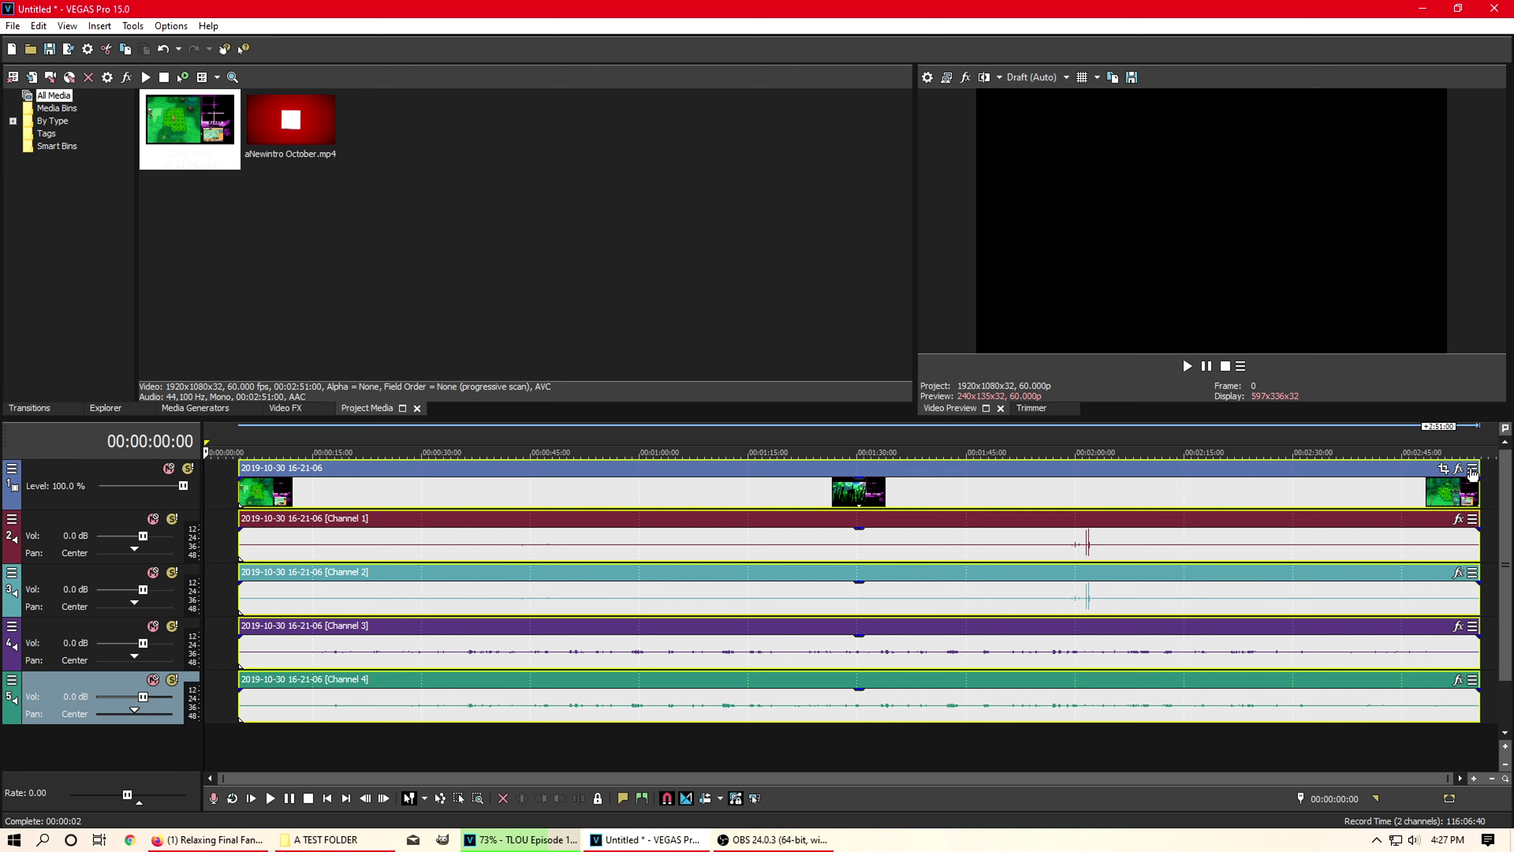
drag(398, 491, 347, 496)
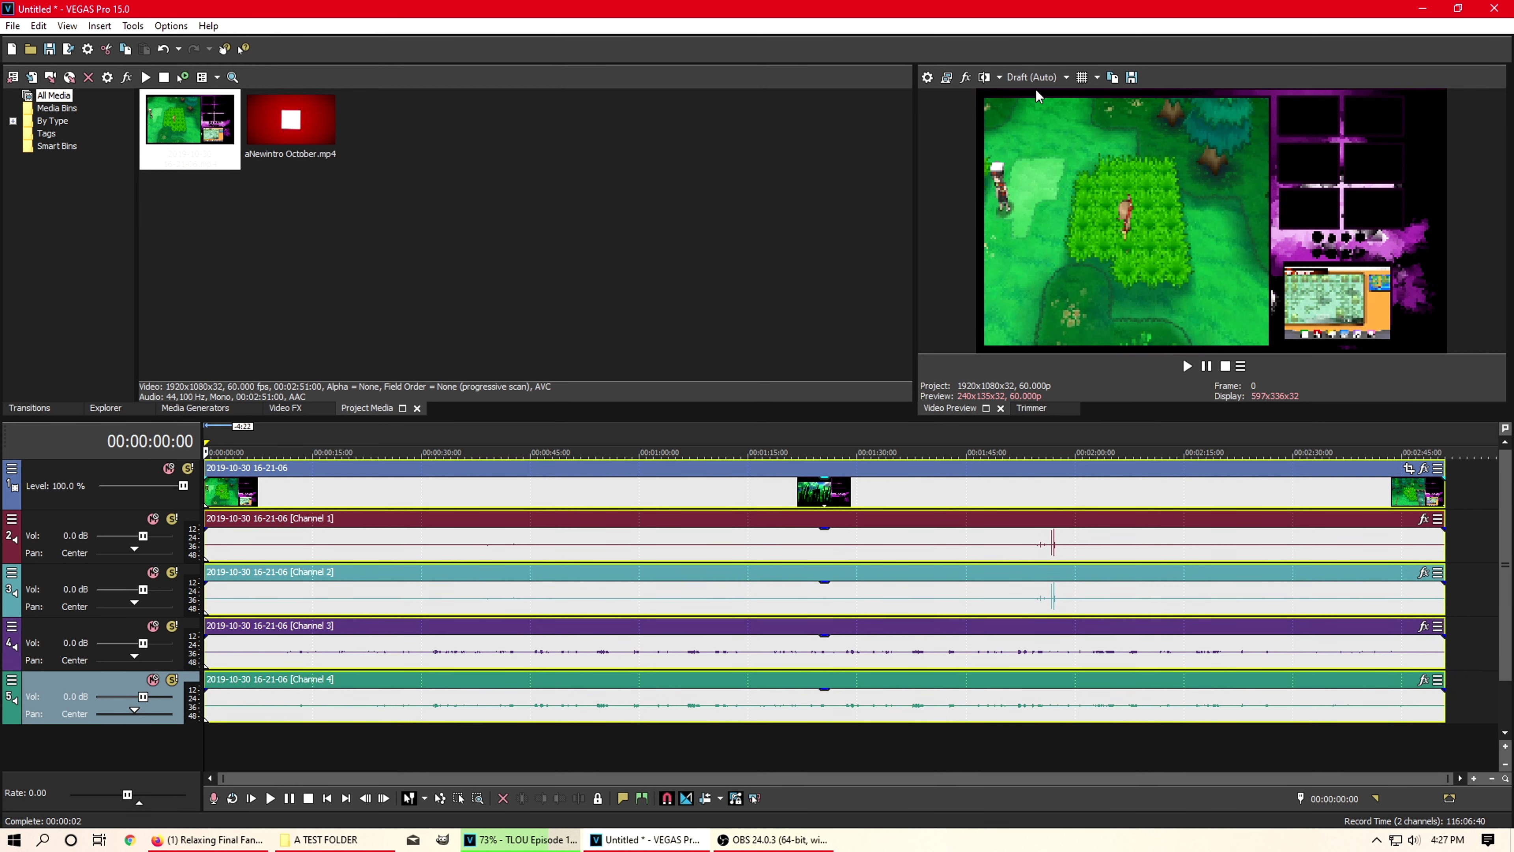
click(1051, 76)
Step: Set preview quality to Best (Half) and check playback with Play and Pause
mouse_move(1048, 145)
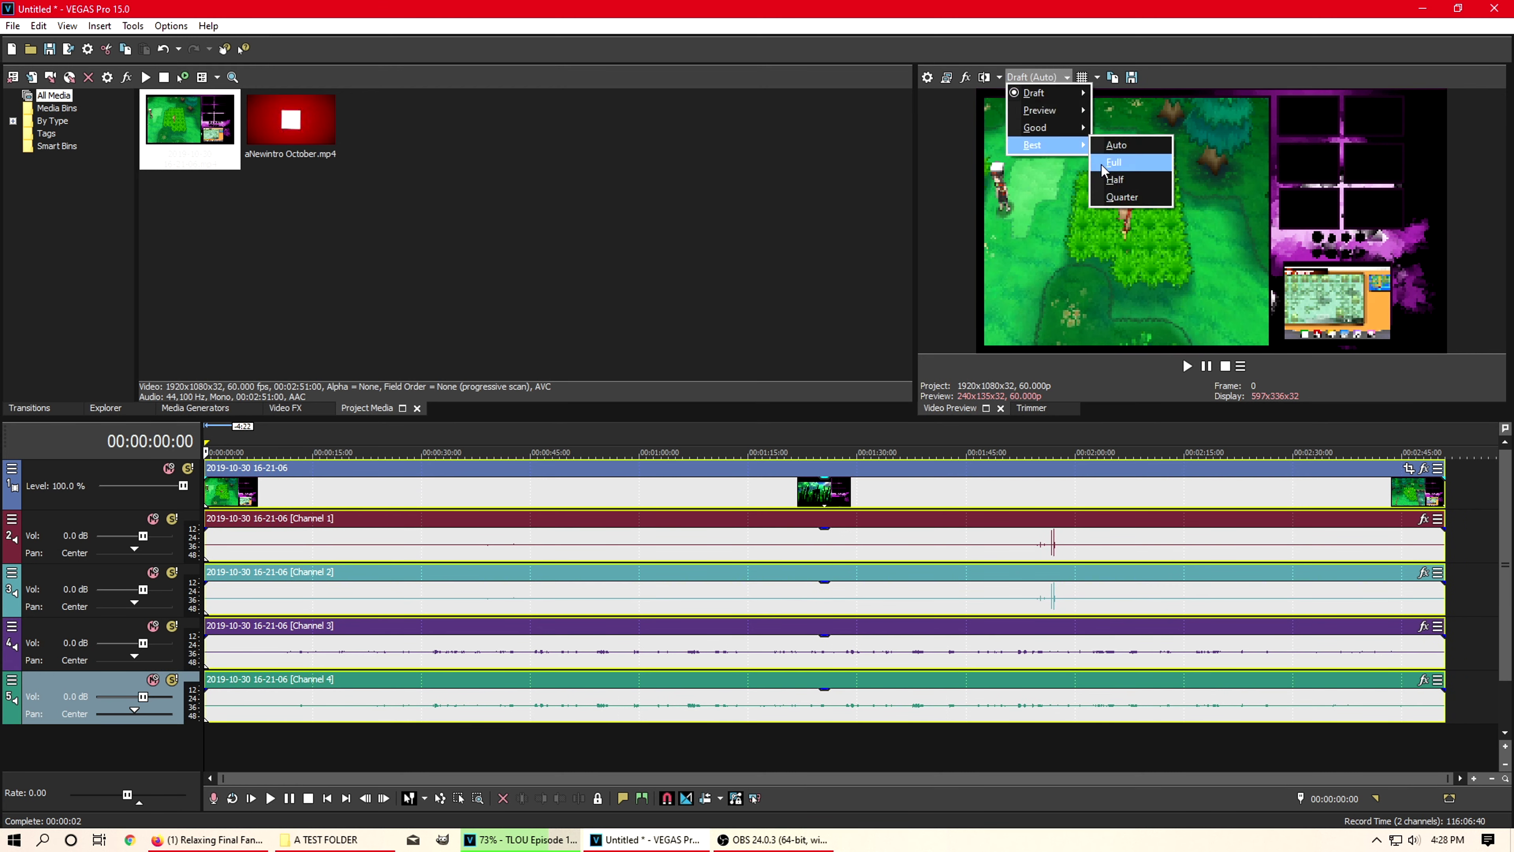
click(1115, 179)
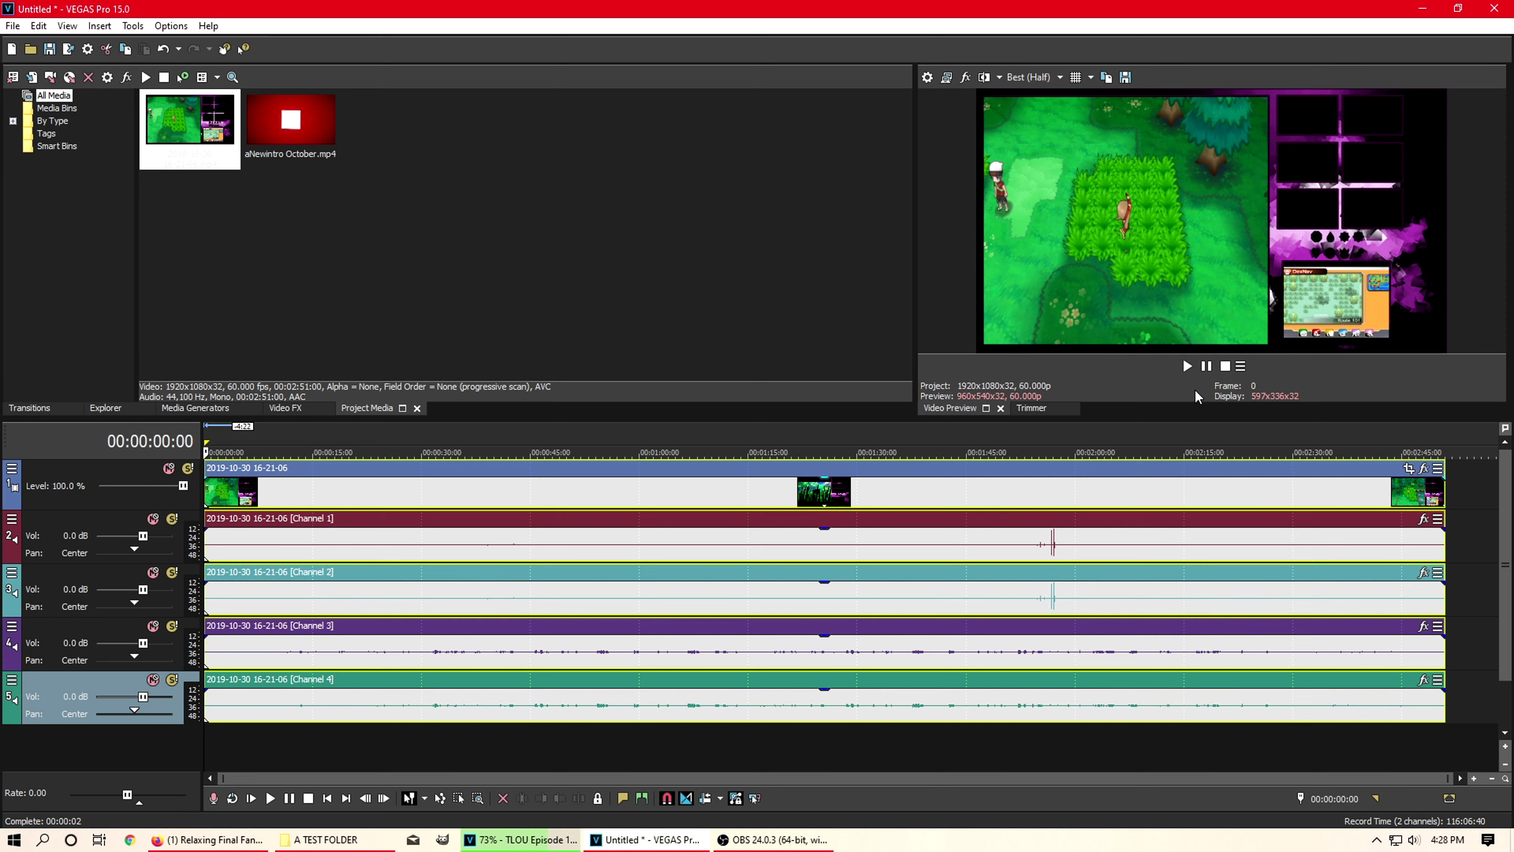
click(1184, 374)
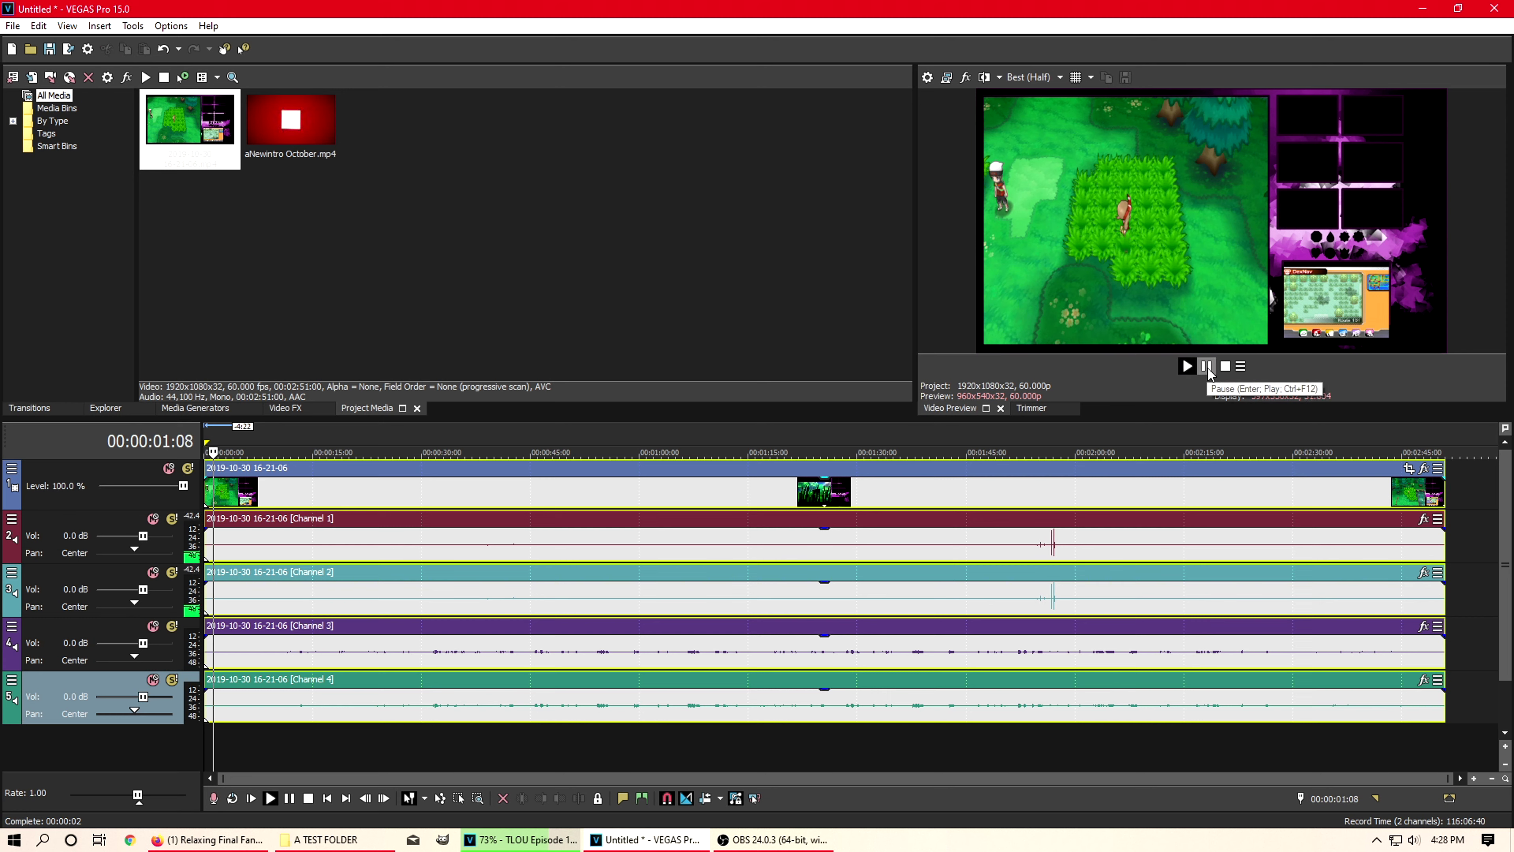
click(1208, 368)
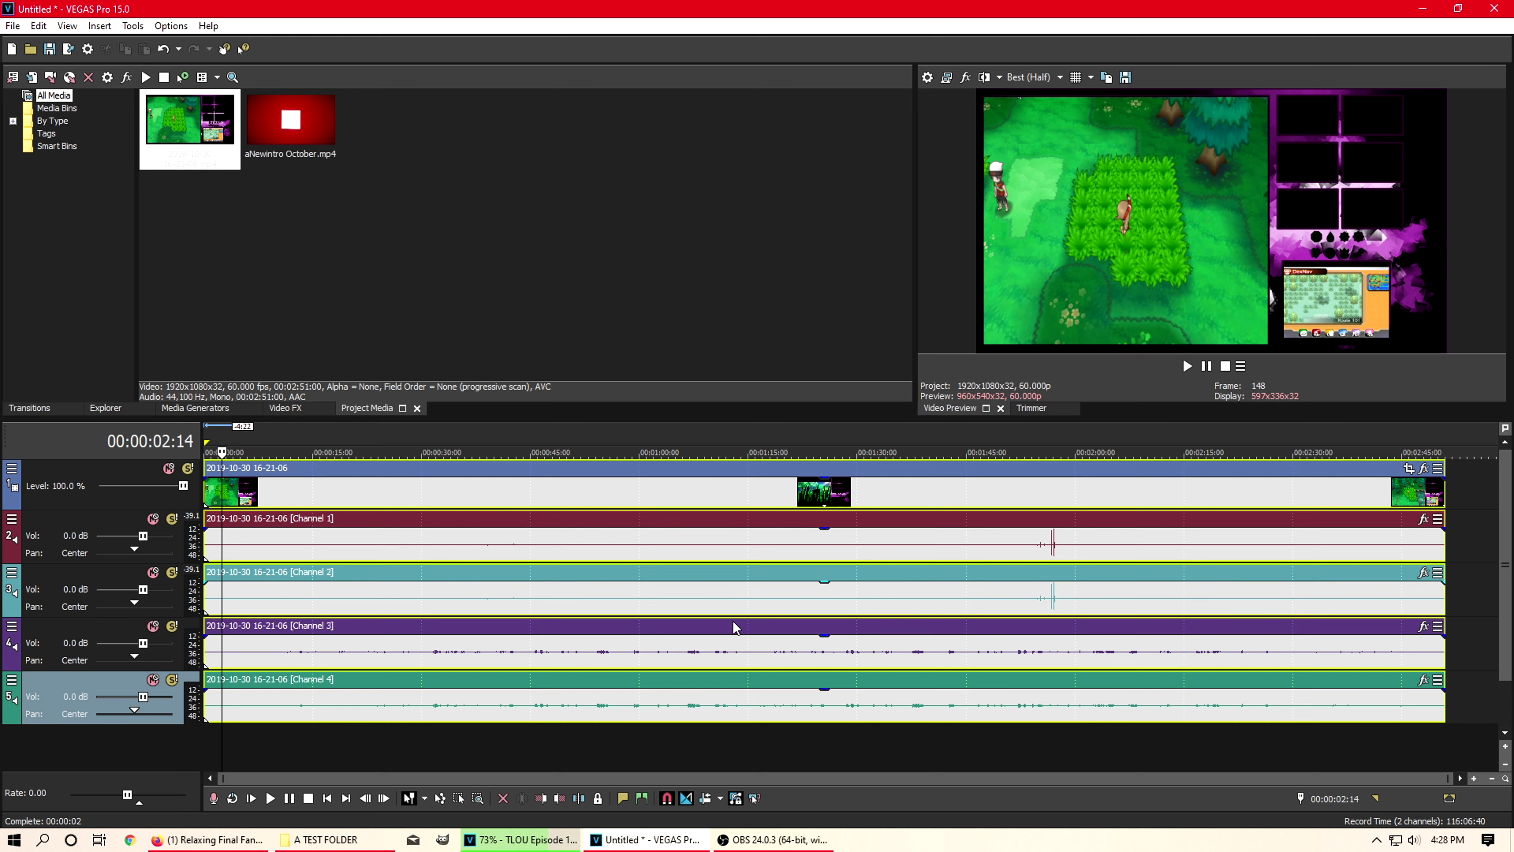
click(1035, 80)
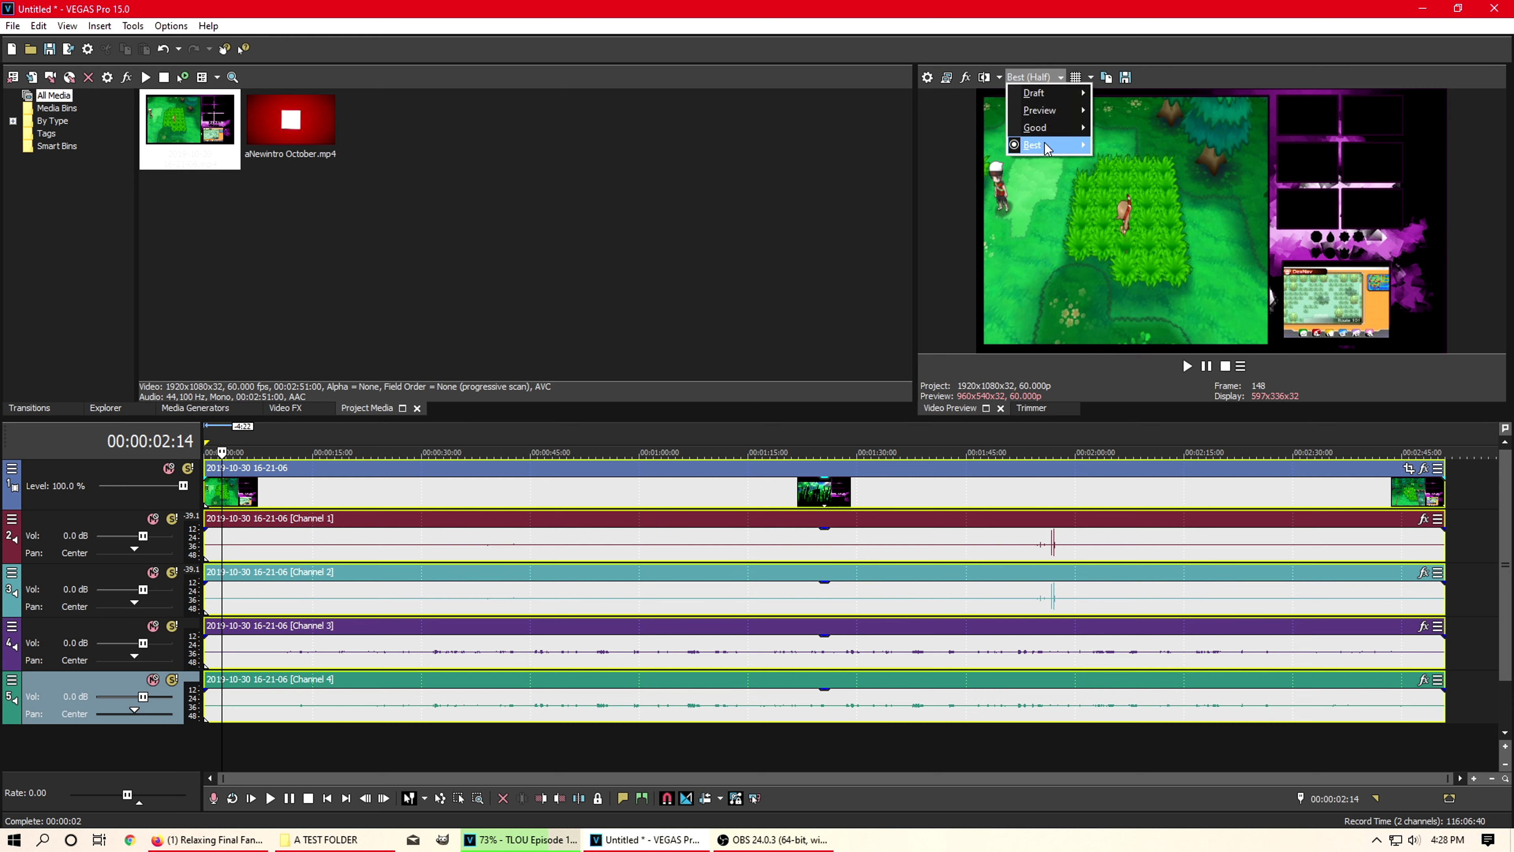
mouse_move(1066, 145)
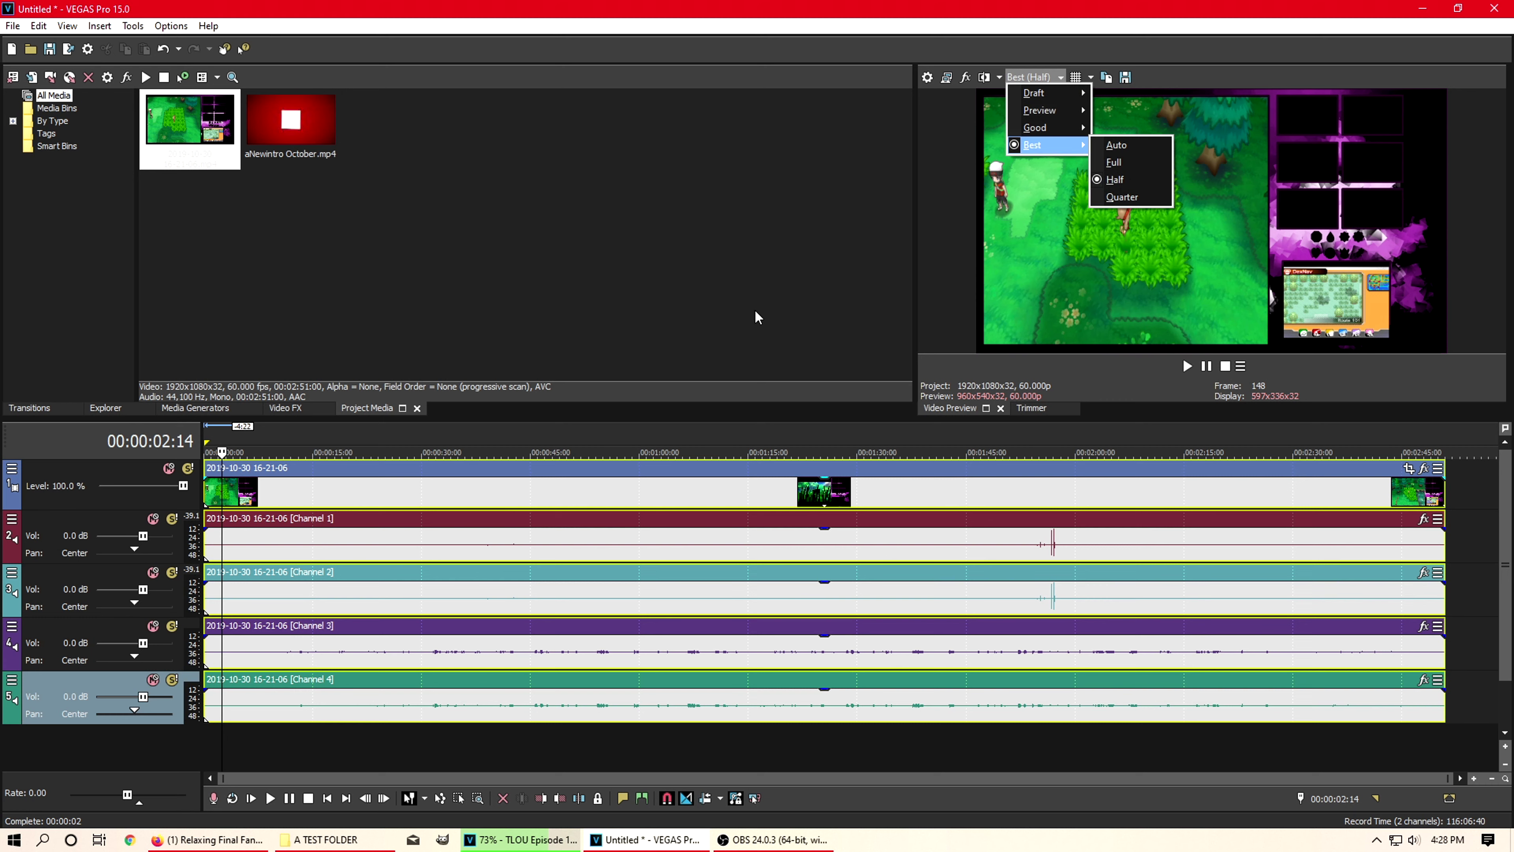
click(738, 320)
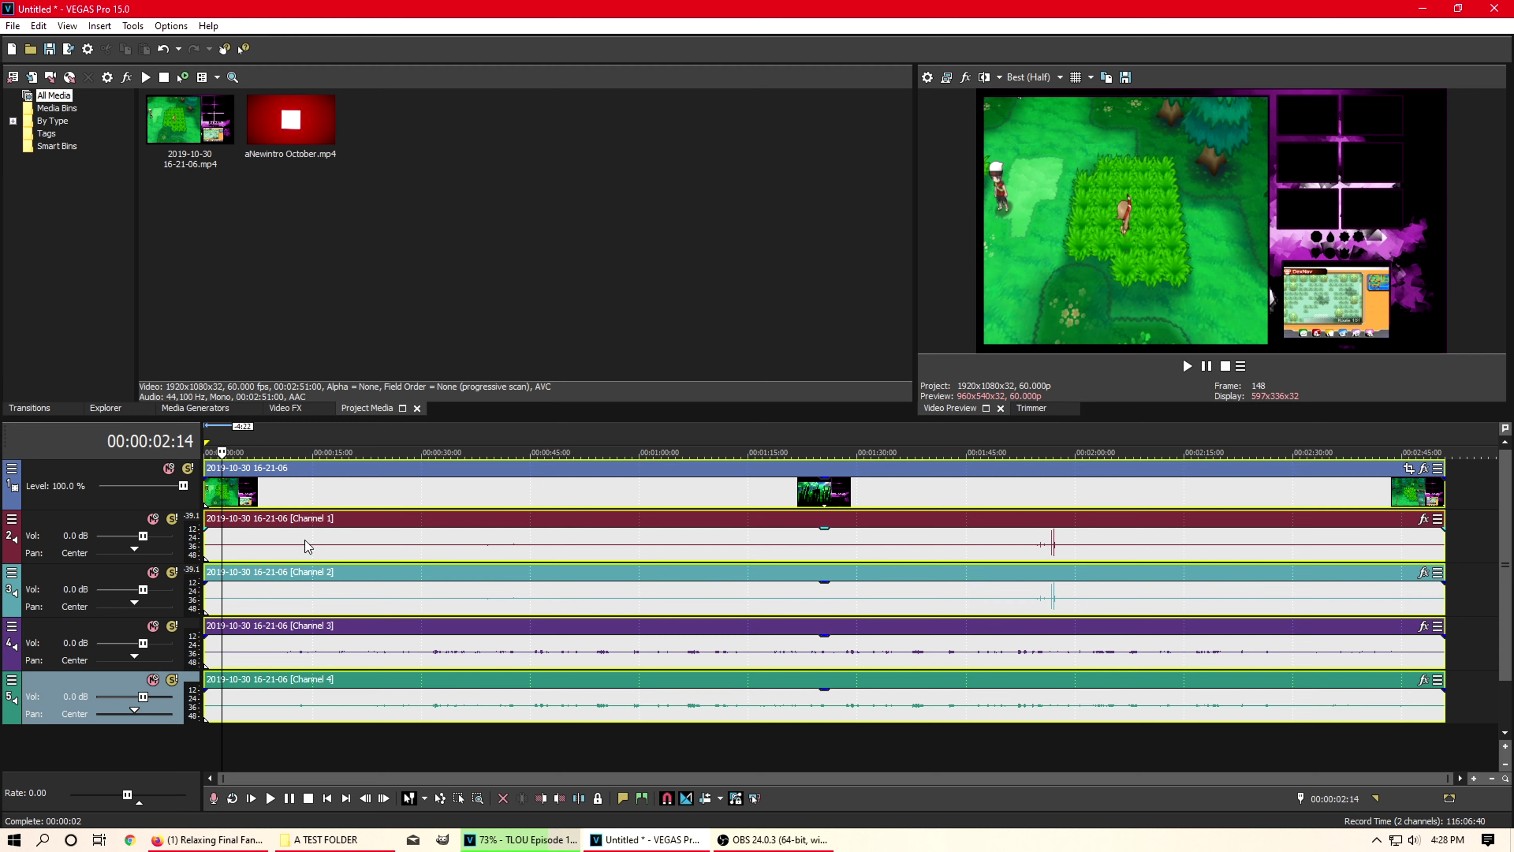
click(671, 511)
click(956, 527)
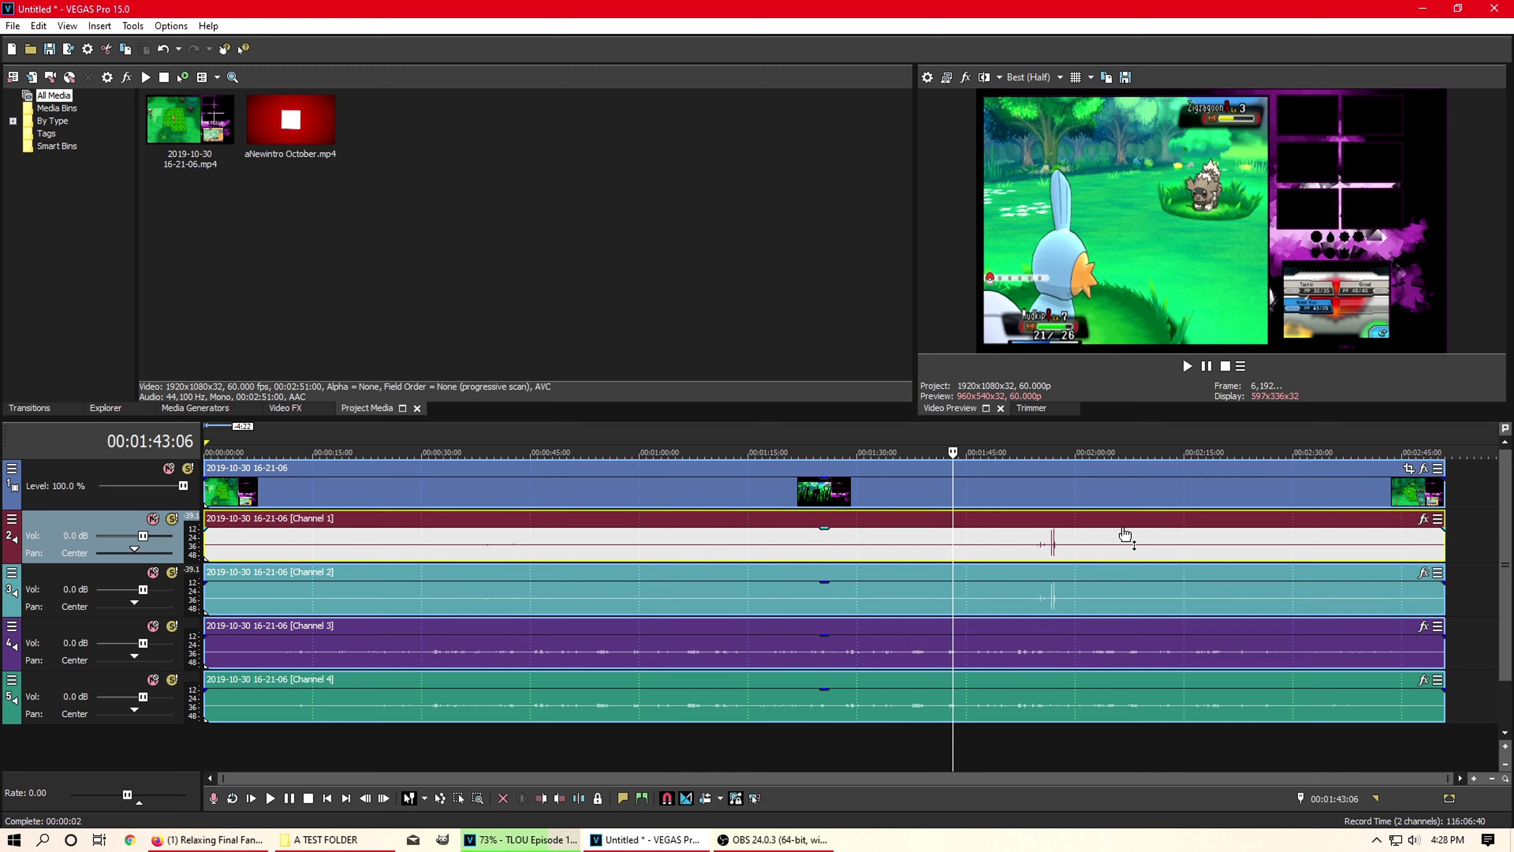
click(1128, 506)
click(1250, 519)
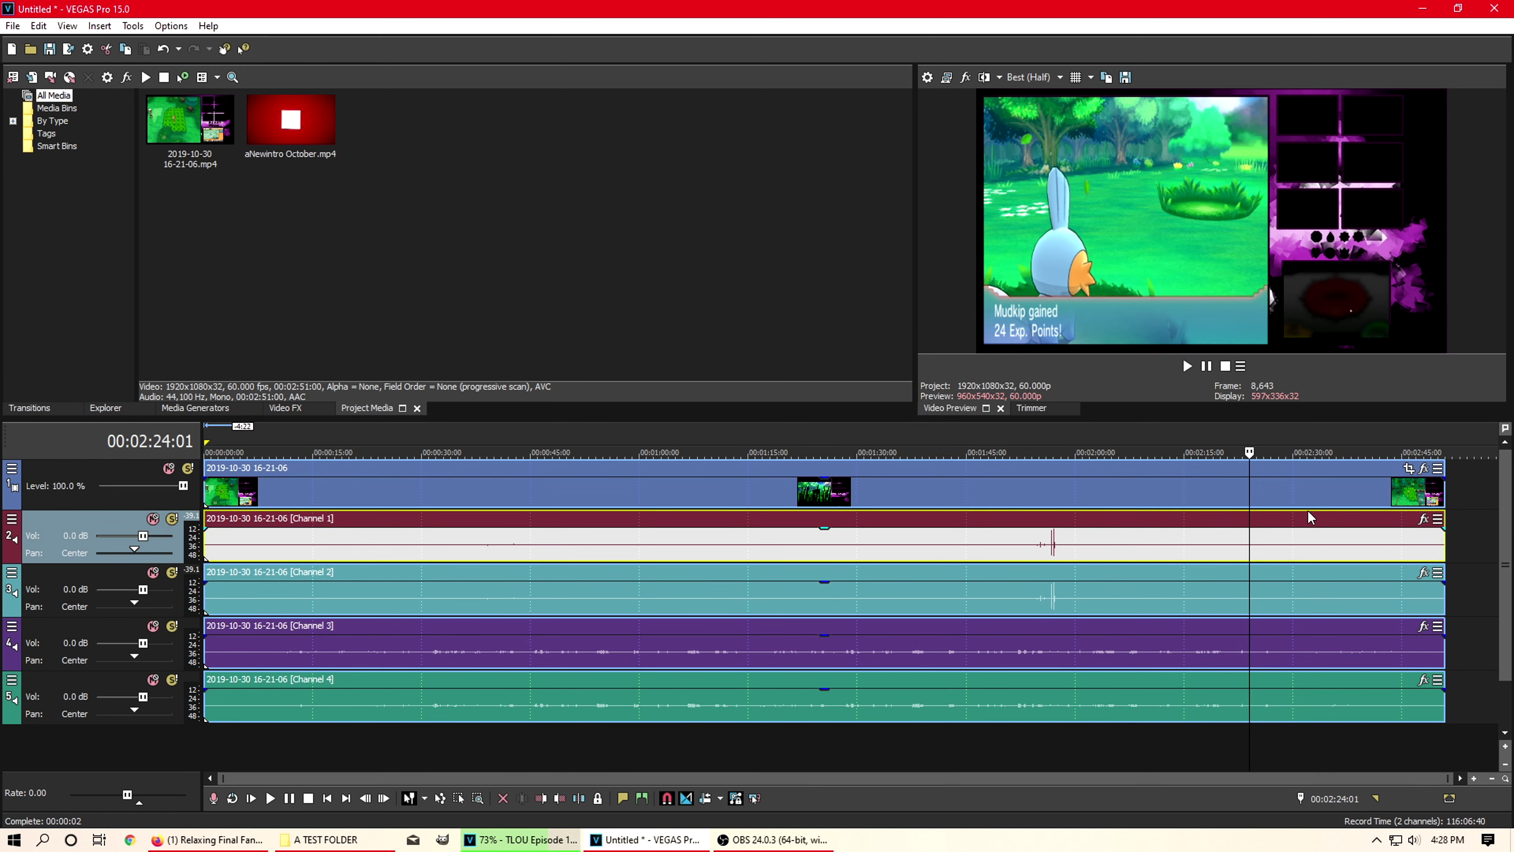
click(1342, 508)
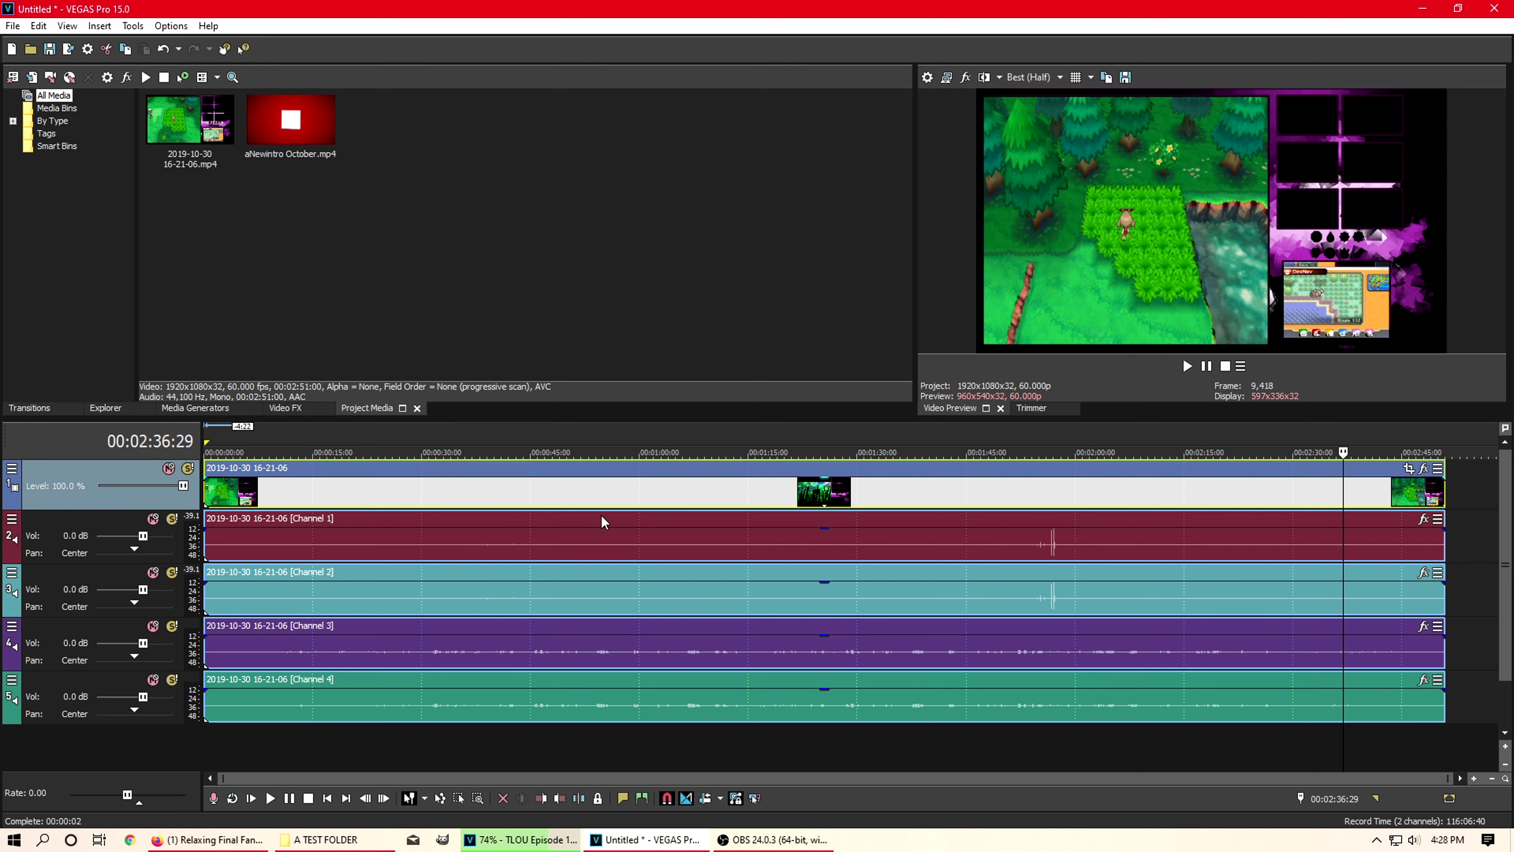
click(256, 490)
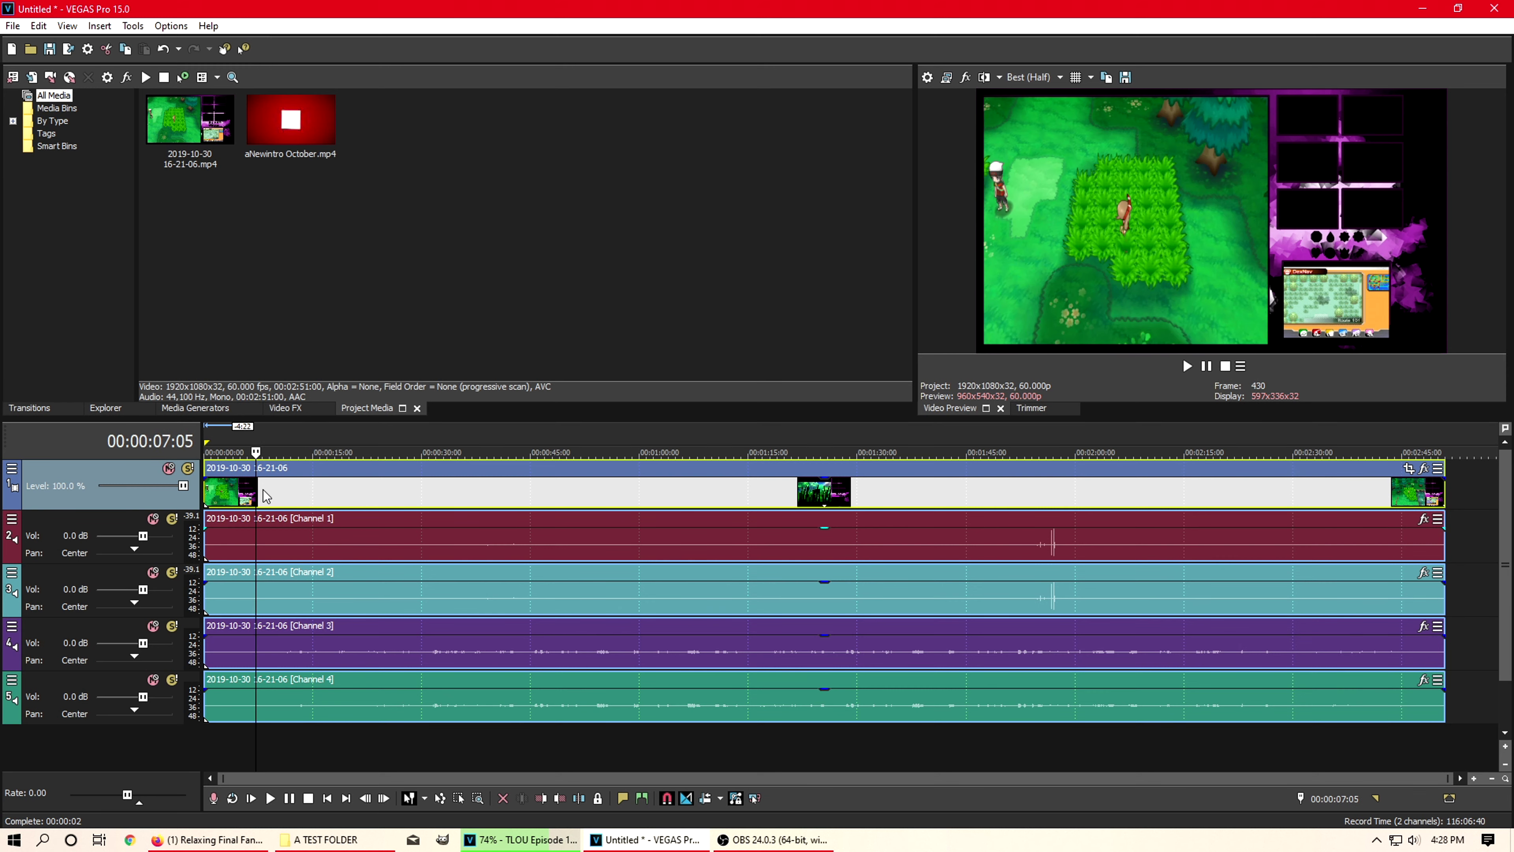
click(93, 640)
Step: Delete the Channel 3 and Channel 1 audio tracks
right_click(94, 640)
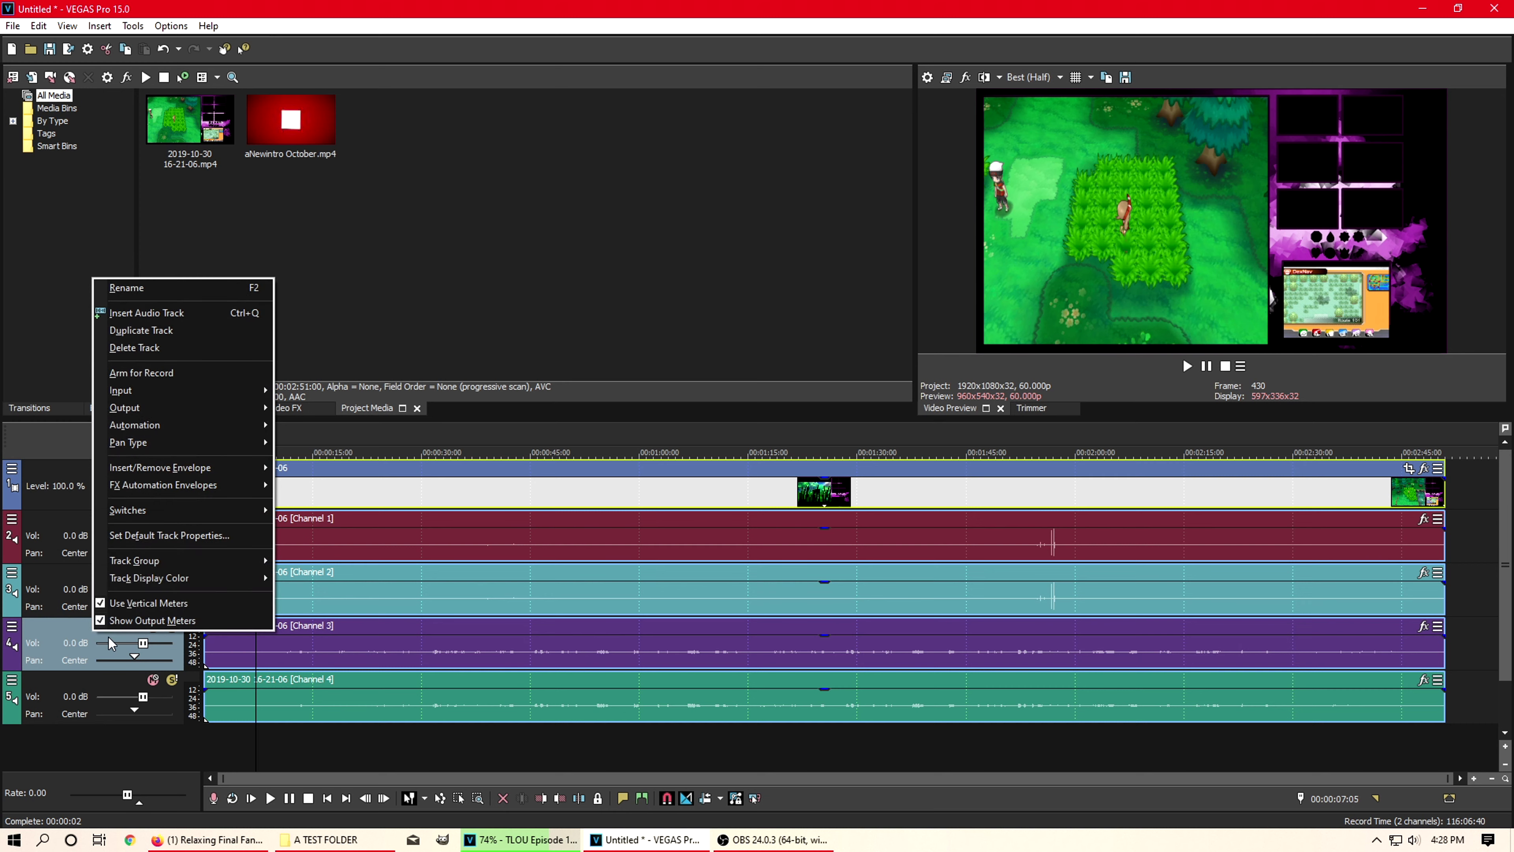
click(148, 347)
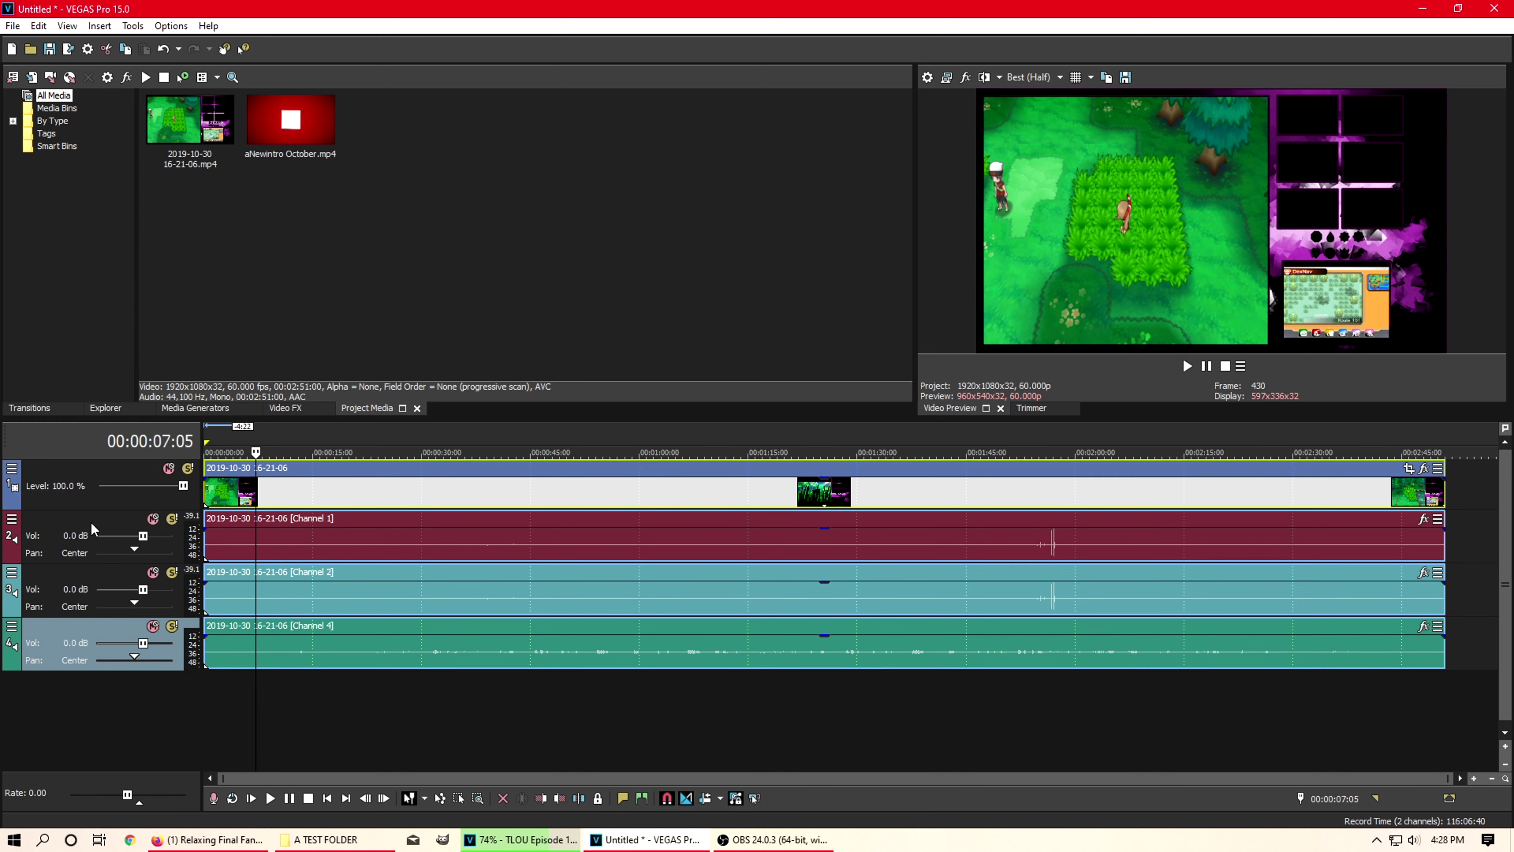
right_click(89, 517)
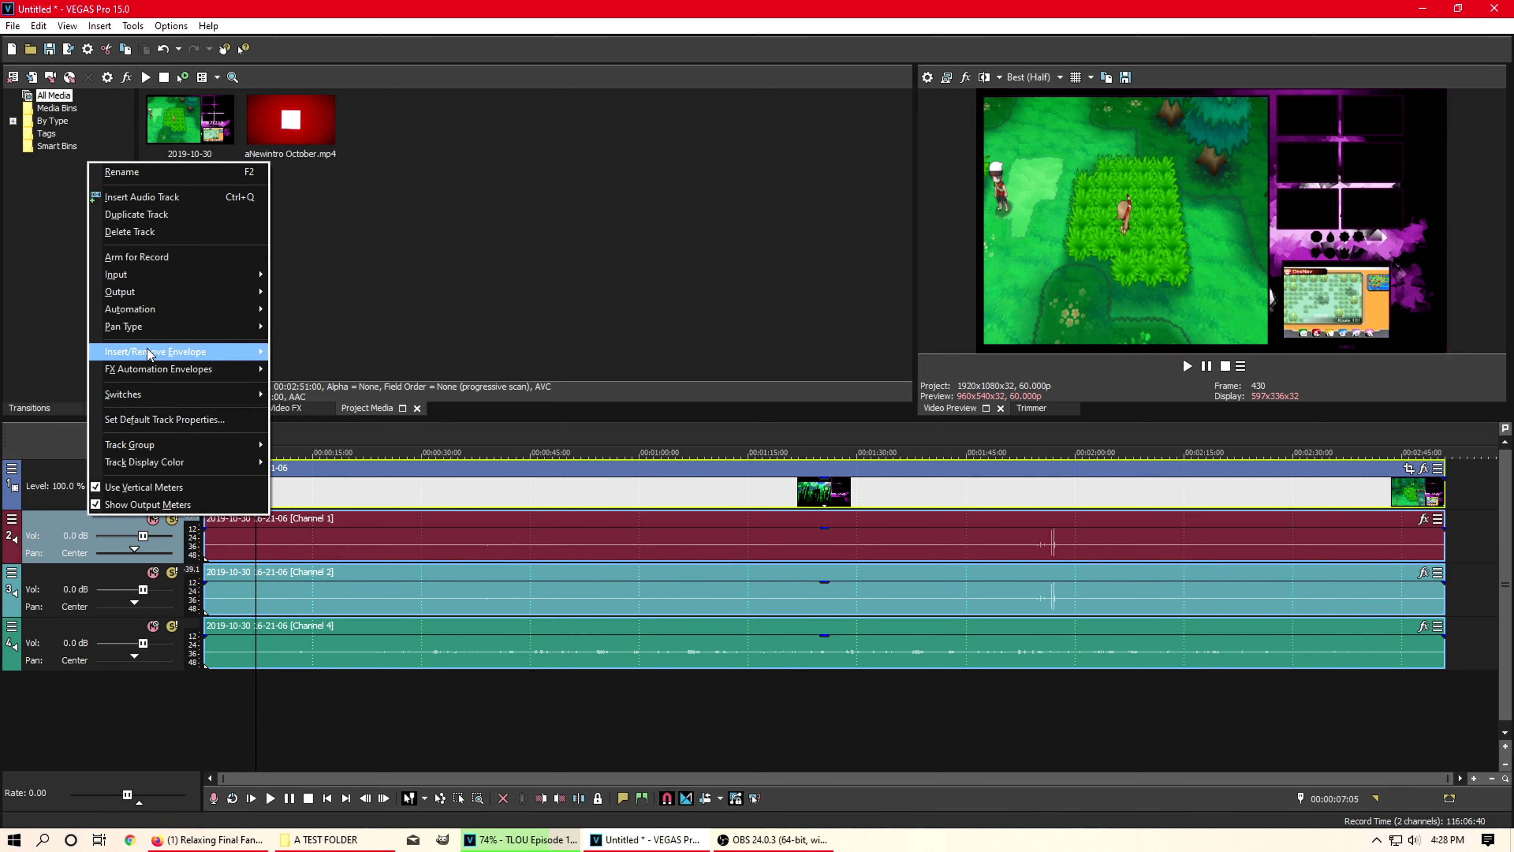
click(131, 232)
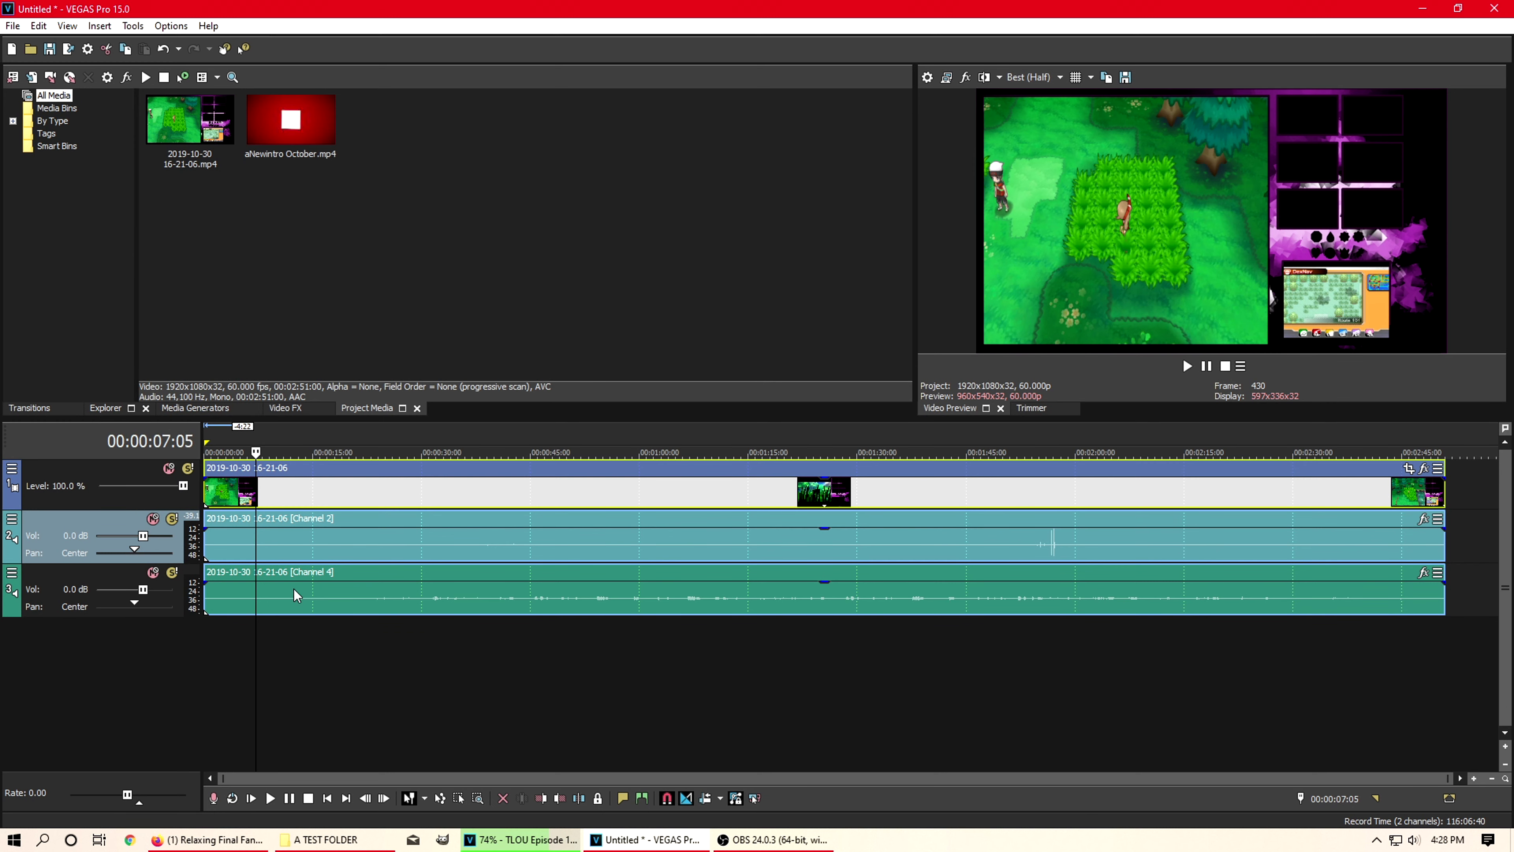
Step: Mute the Channel 2 audio track
click(399, 492)
click(270, 492)
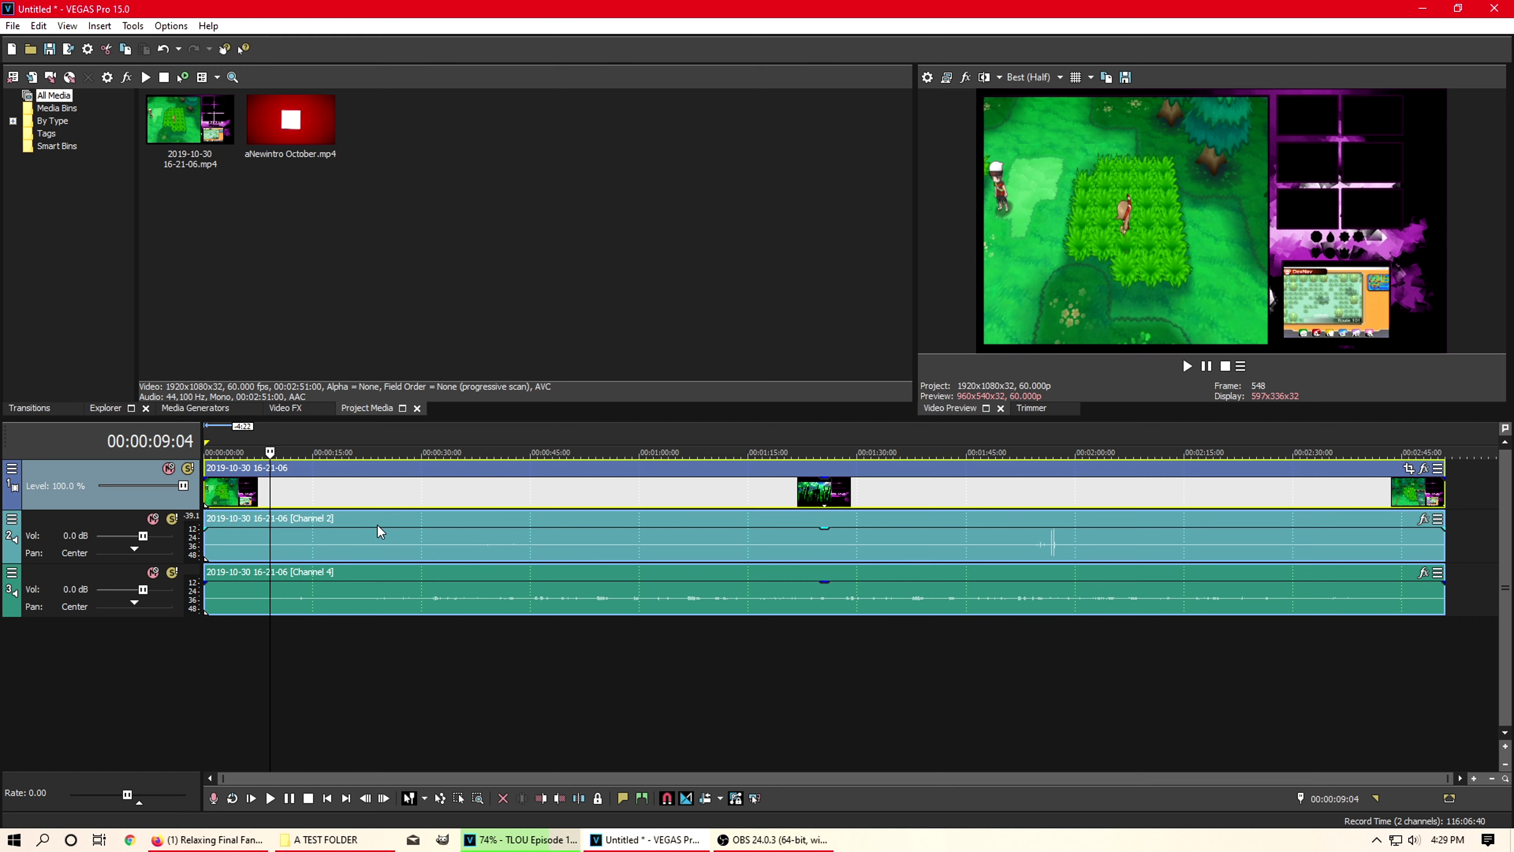
click(153, 518)
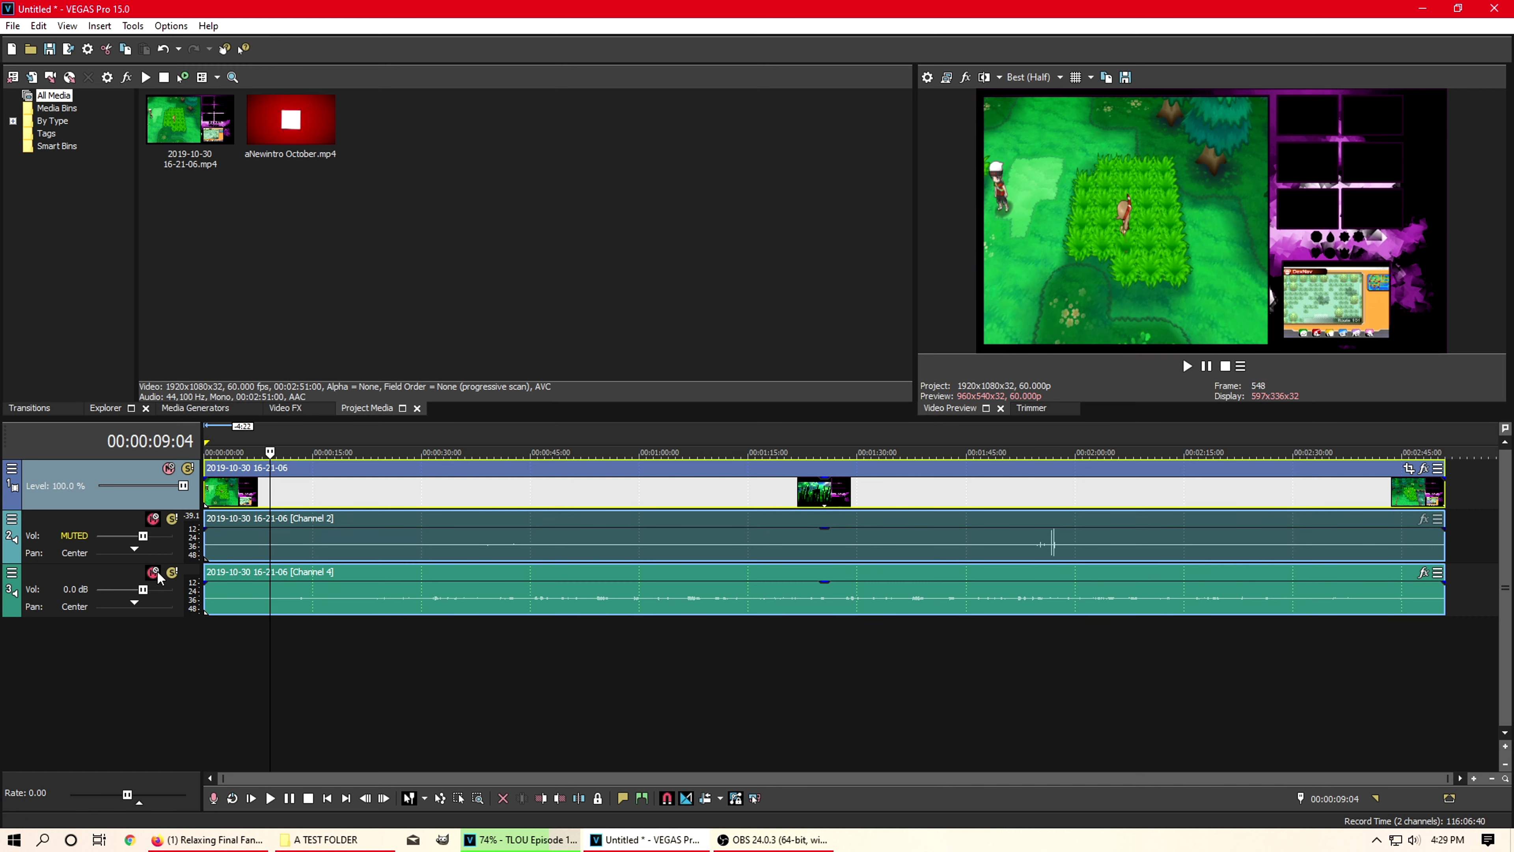
Step: Mute the Channel 4 audio track, undoing an accidental event shift
click(152, 572)
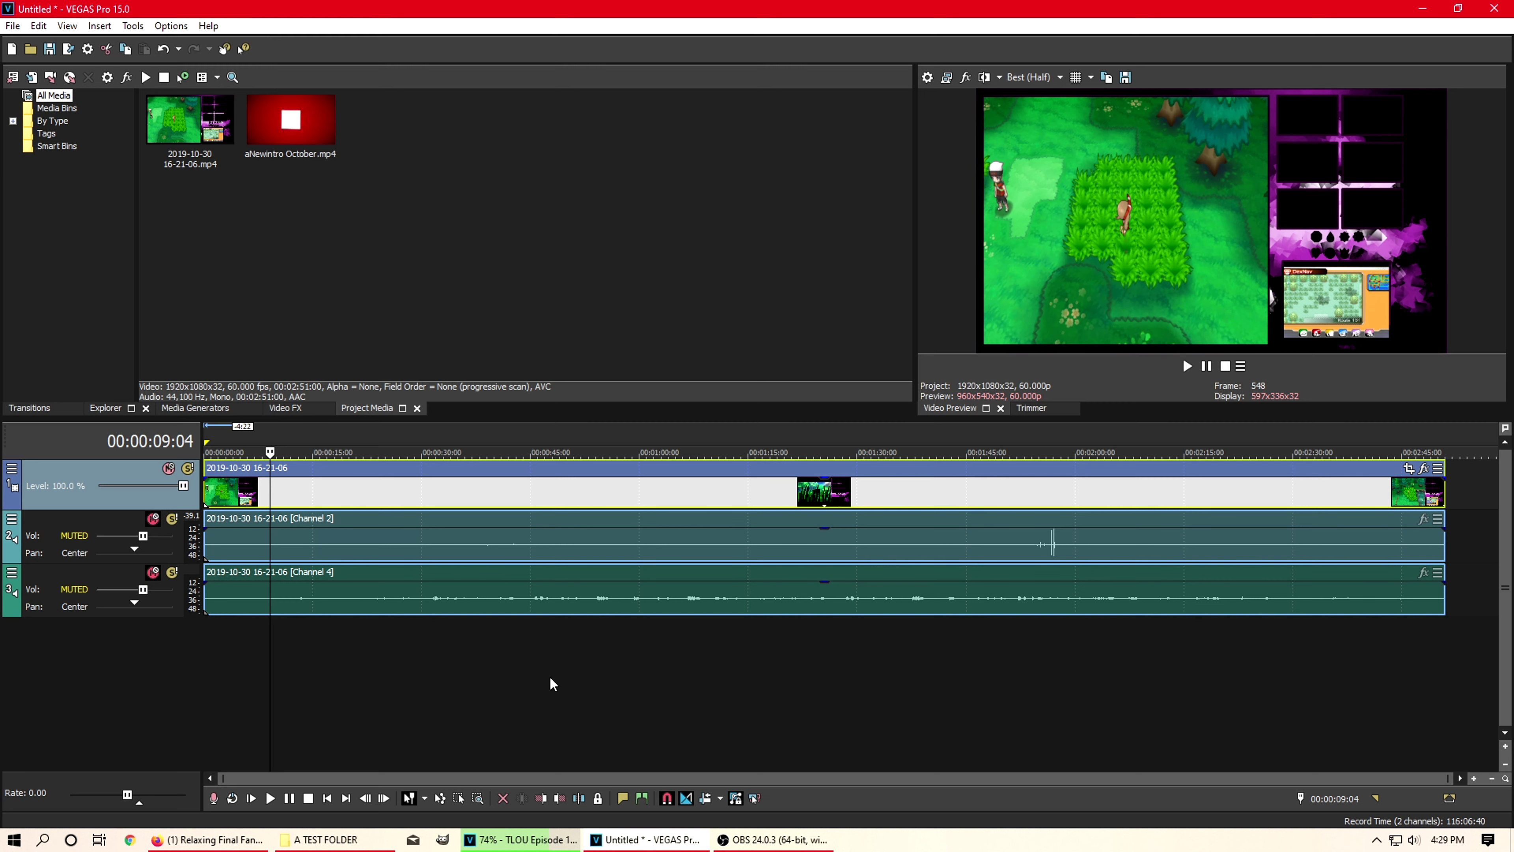
drag(395, 501, 398, 501)
click(624, 504)
key(ctrl+z)
Step: Cut out the section between 00:01:13:16 and 00:01:23:26 and close the gap
click(1045, 501)
click(1213, 494)
click(1282, 490)
click(738, 497)
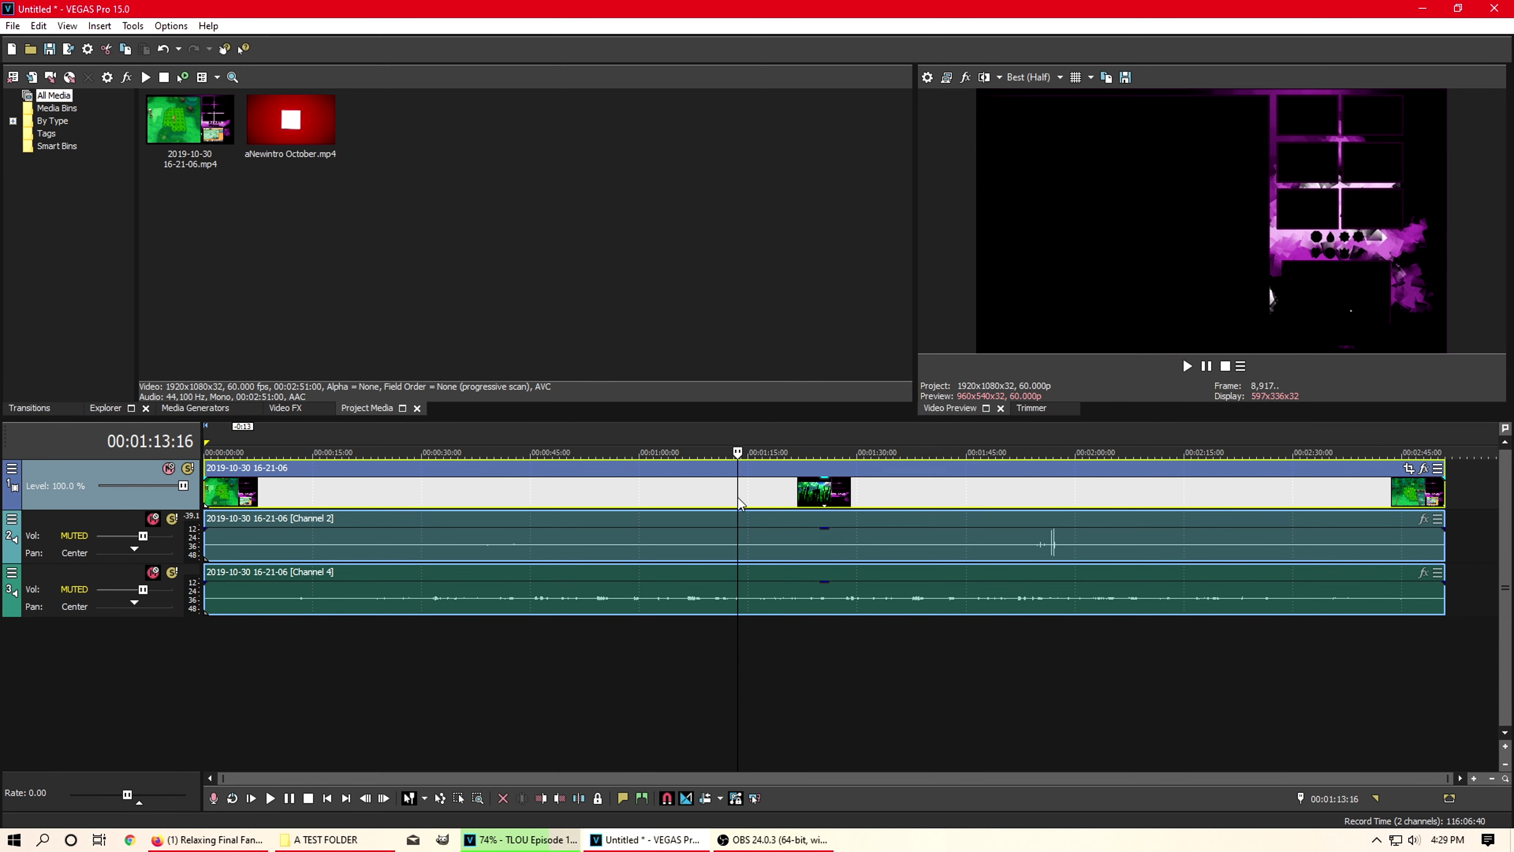
key(s)
click(812, 491)
key(s)
click(783, 495)
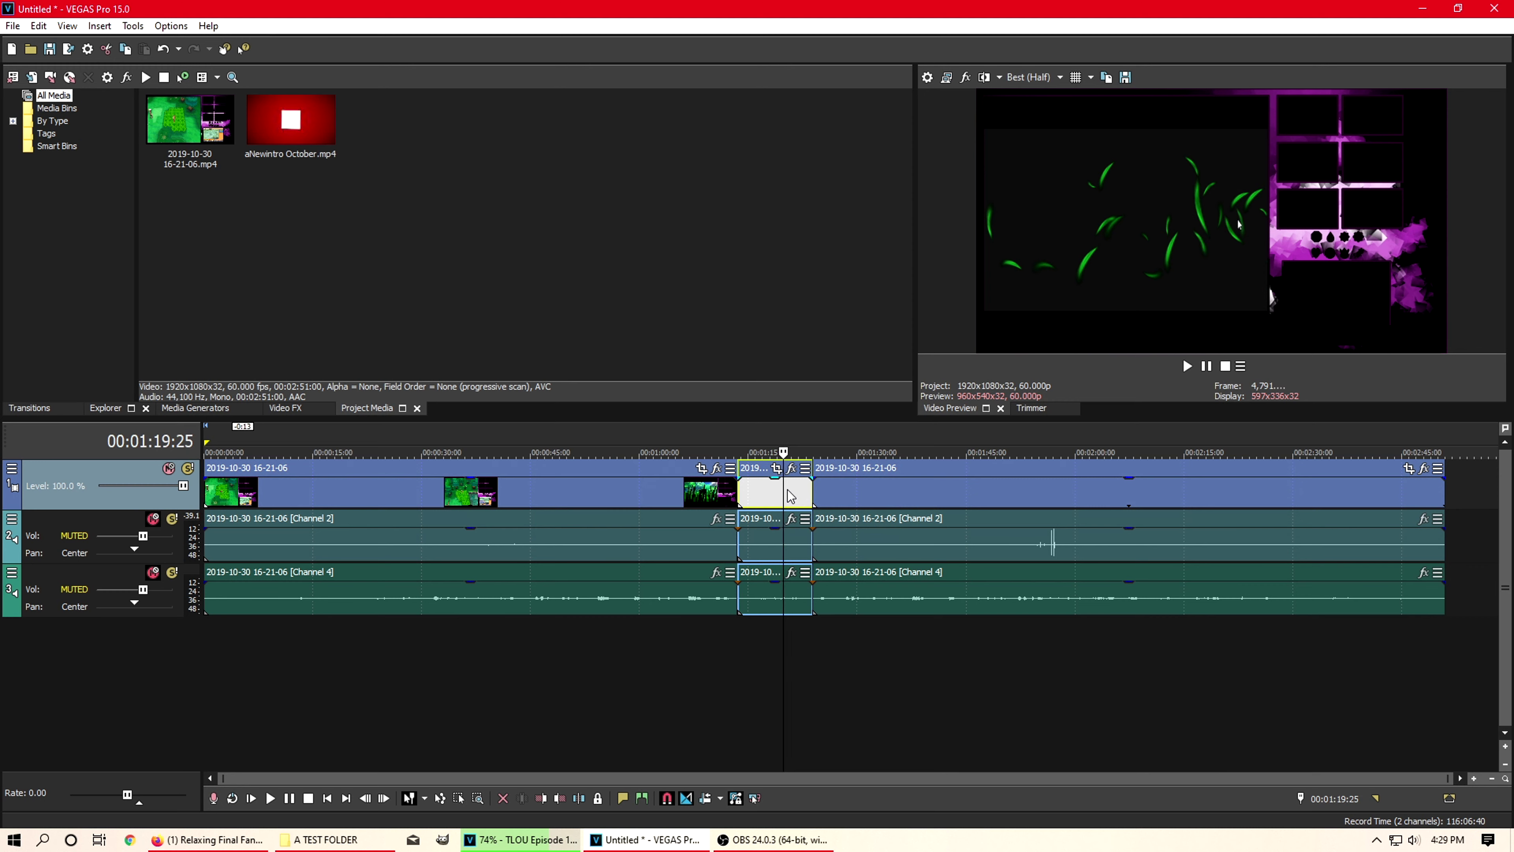
key(Delete)
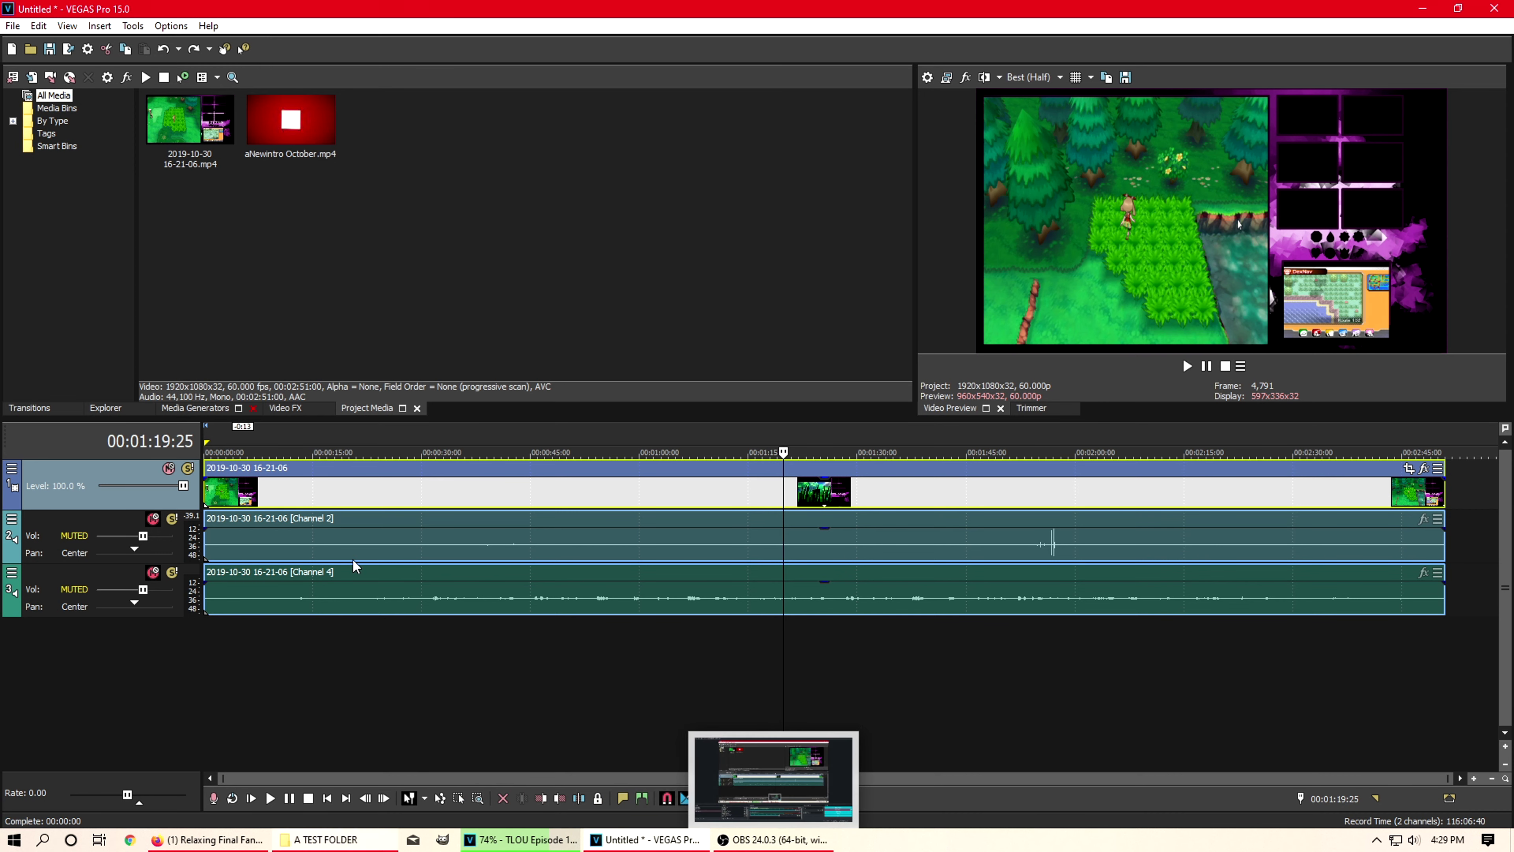
click(443, 840)
click(326, 839)
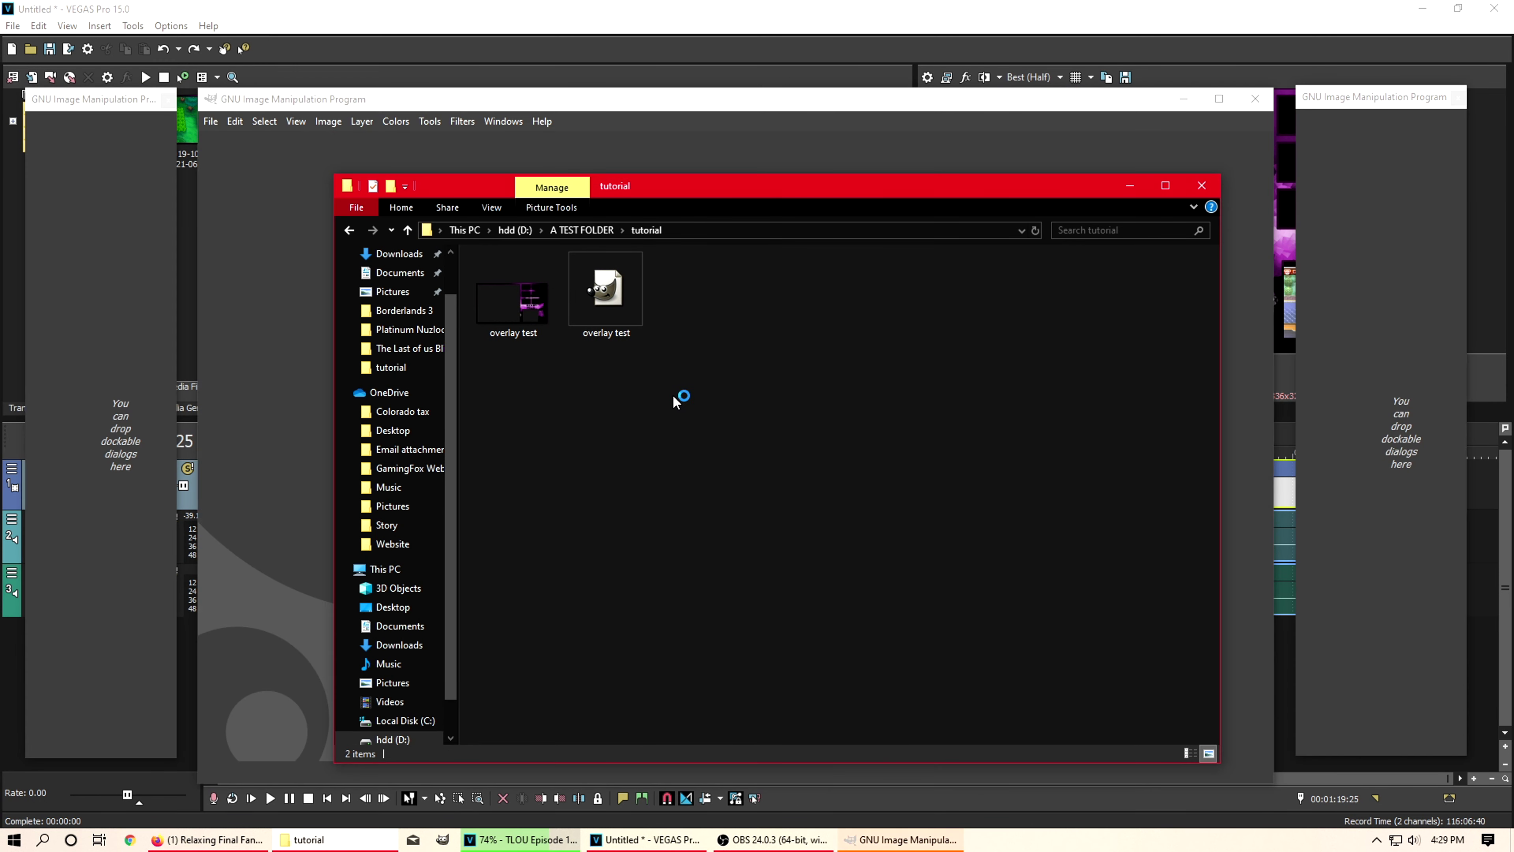
drag(609, 291, 304, 355)
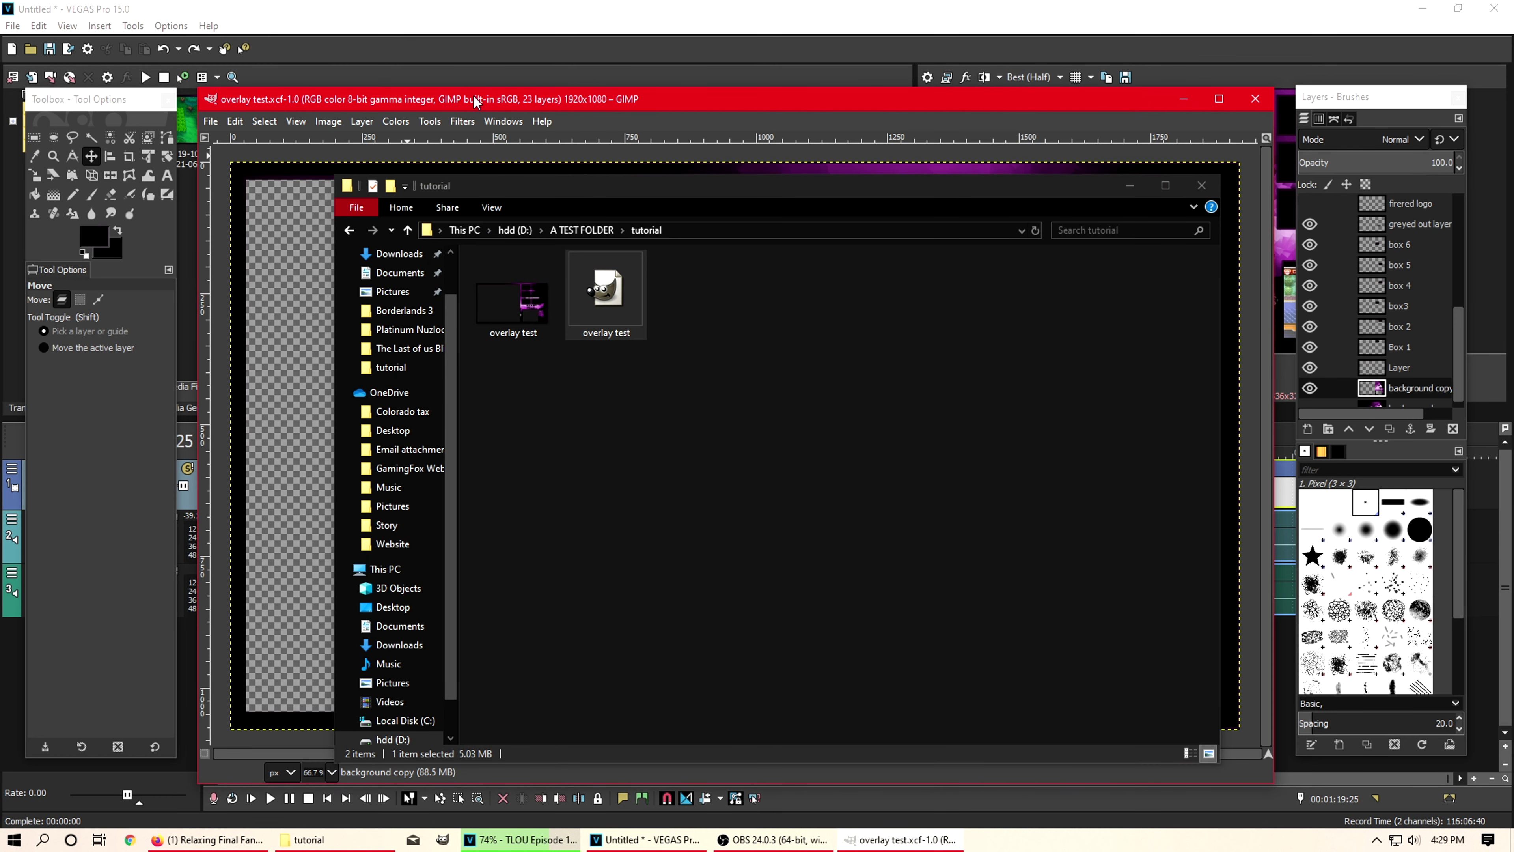
click(745, 99)
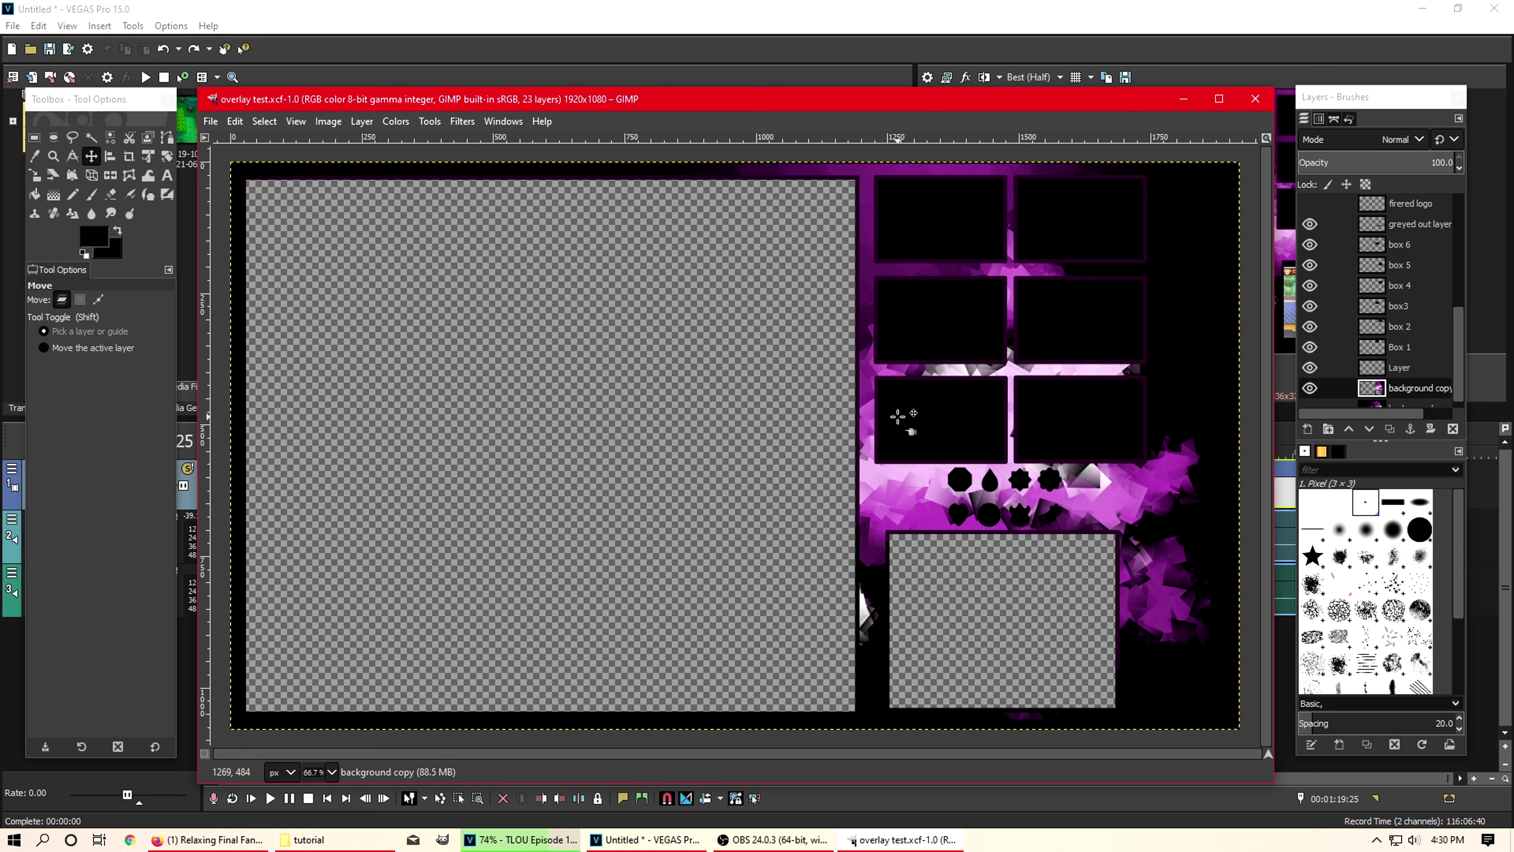
scroll(1311, 365, up, 5)
scroll(1310, 365, up, 1)
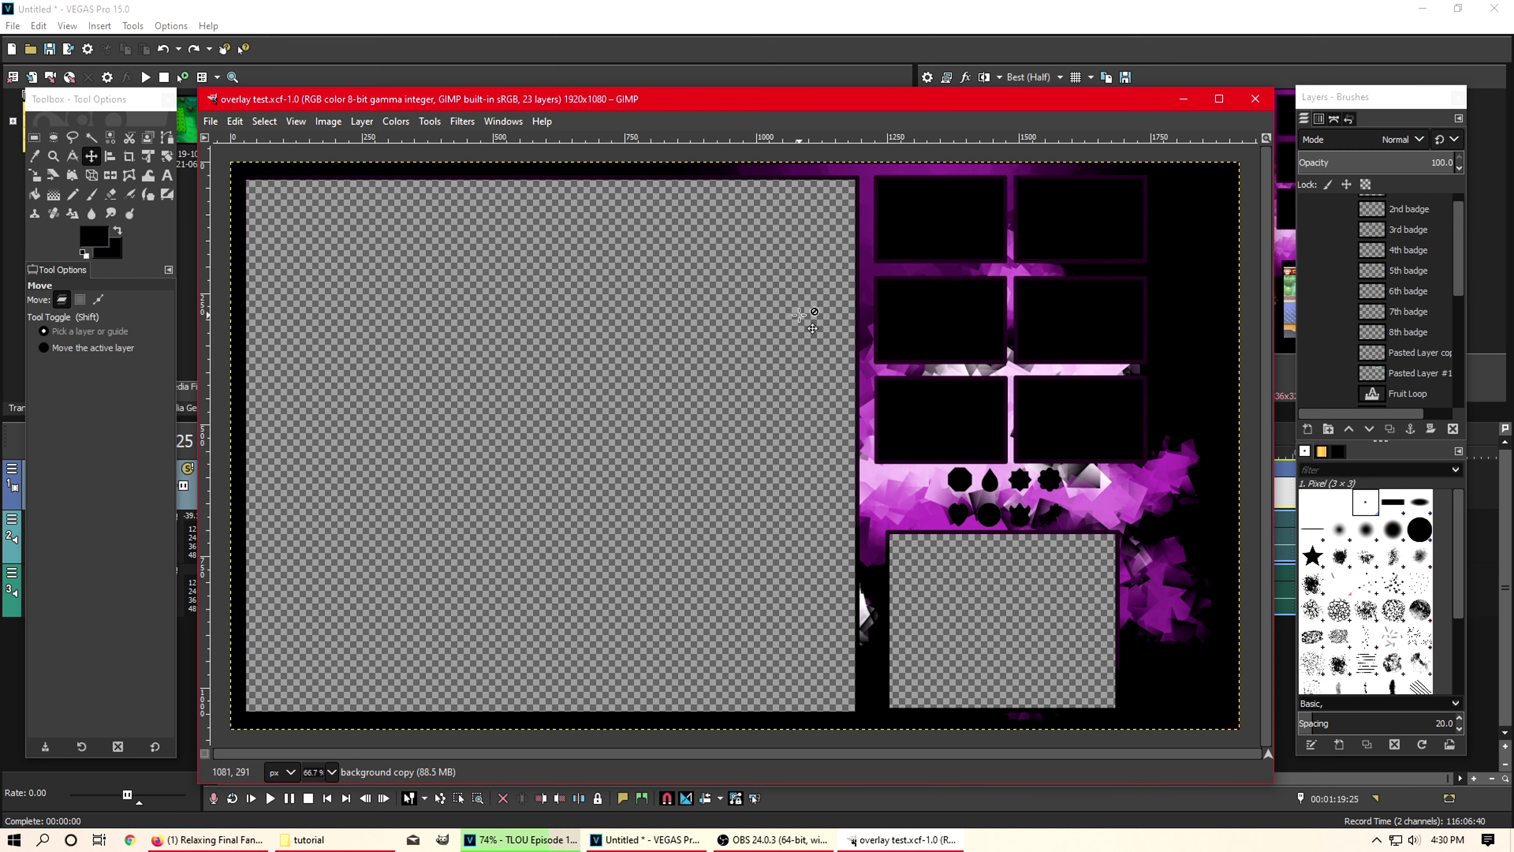
click(1183, 99)
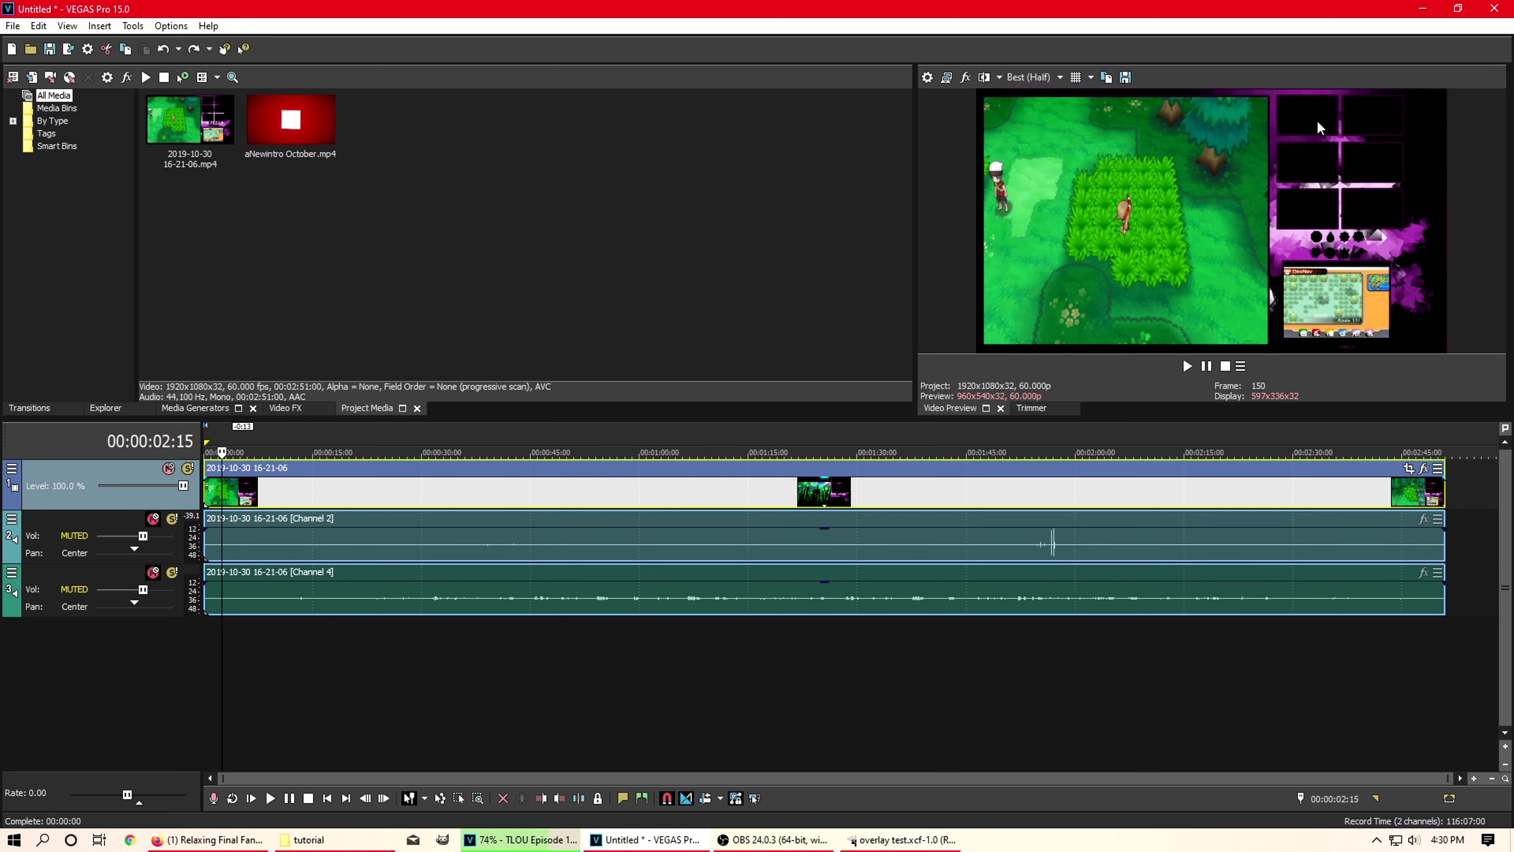
click(900, 839)
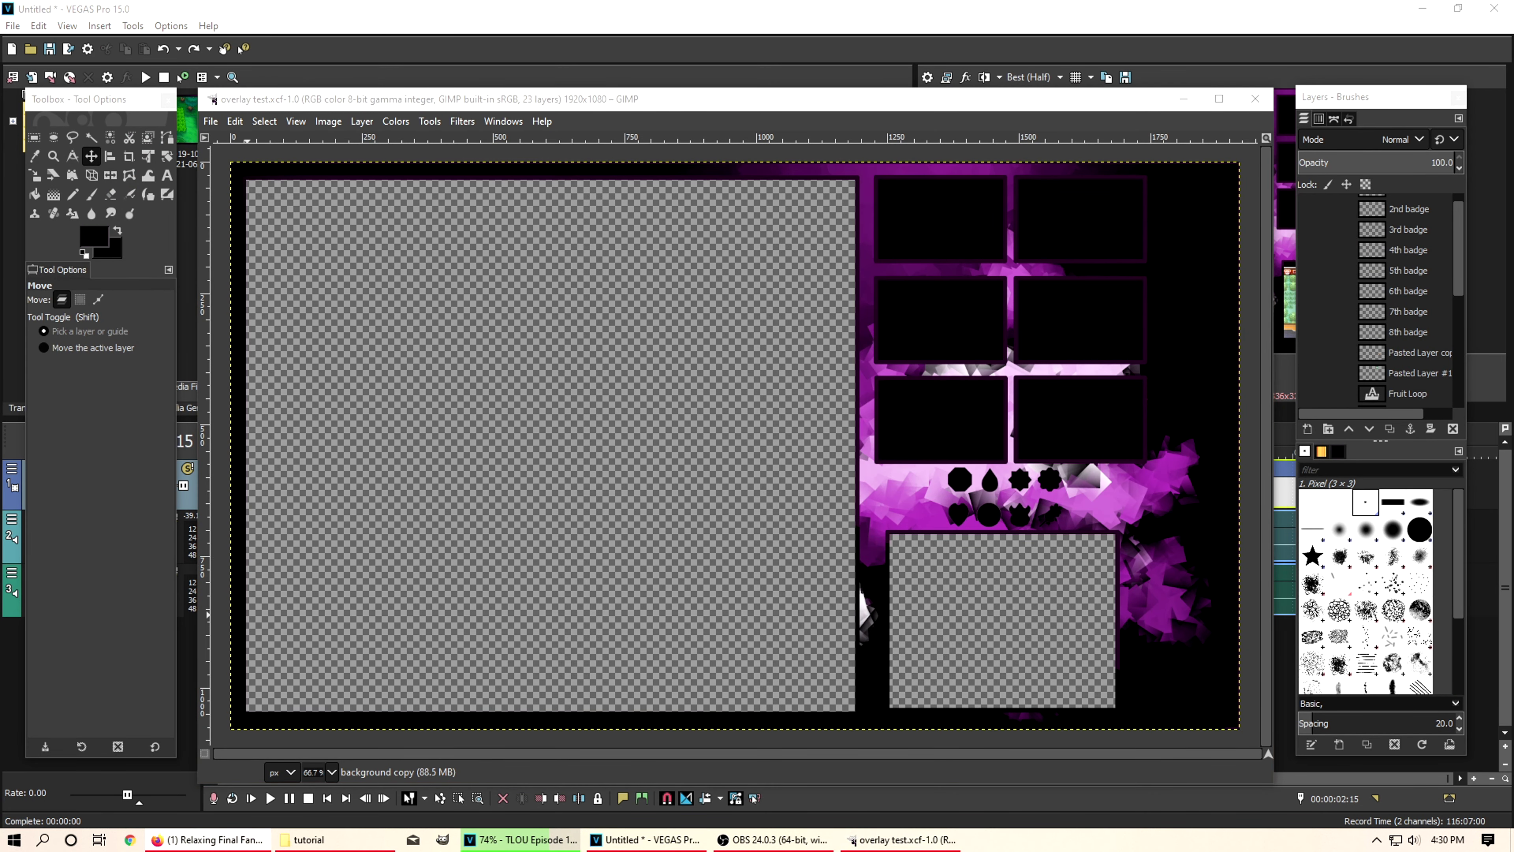
key(ctrl+v)
key(r)
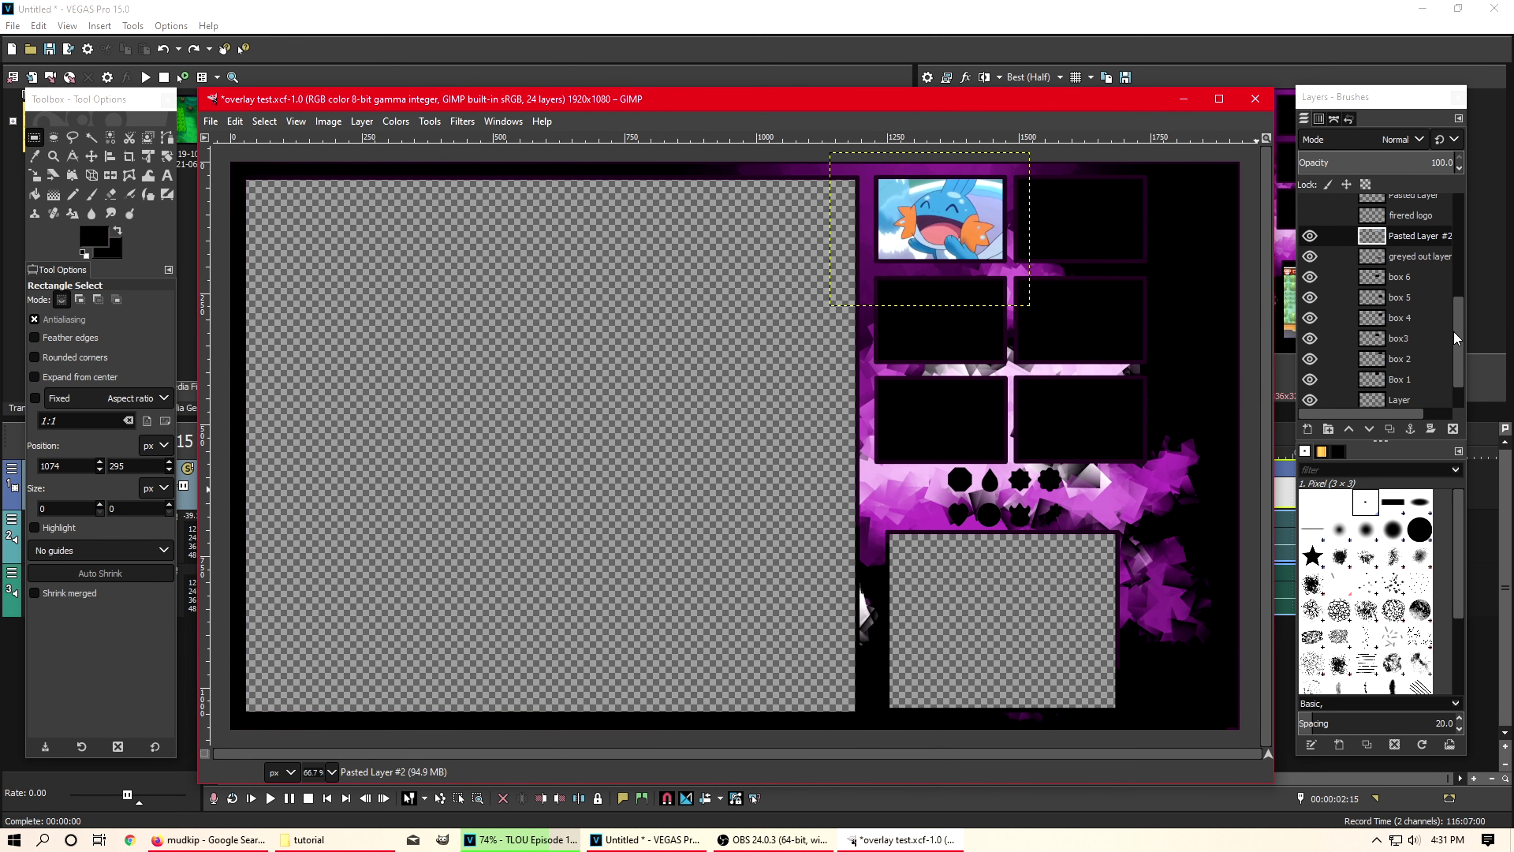
Step: Begin exporting the Mudkip overlay as an image from the File menu
drag(1454, 338, 1455, 335)
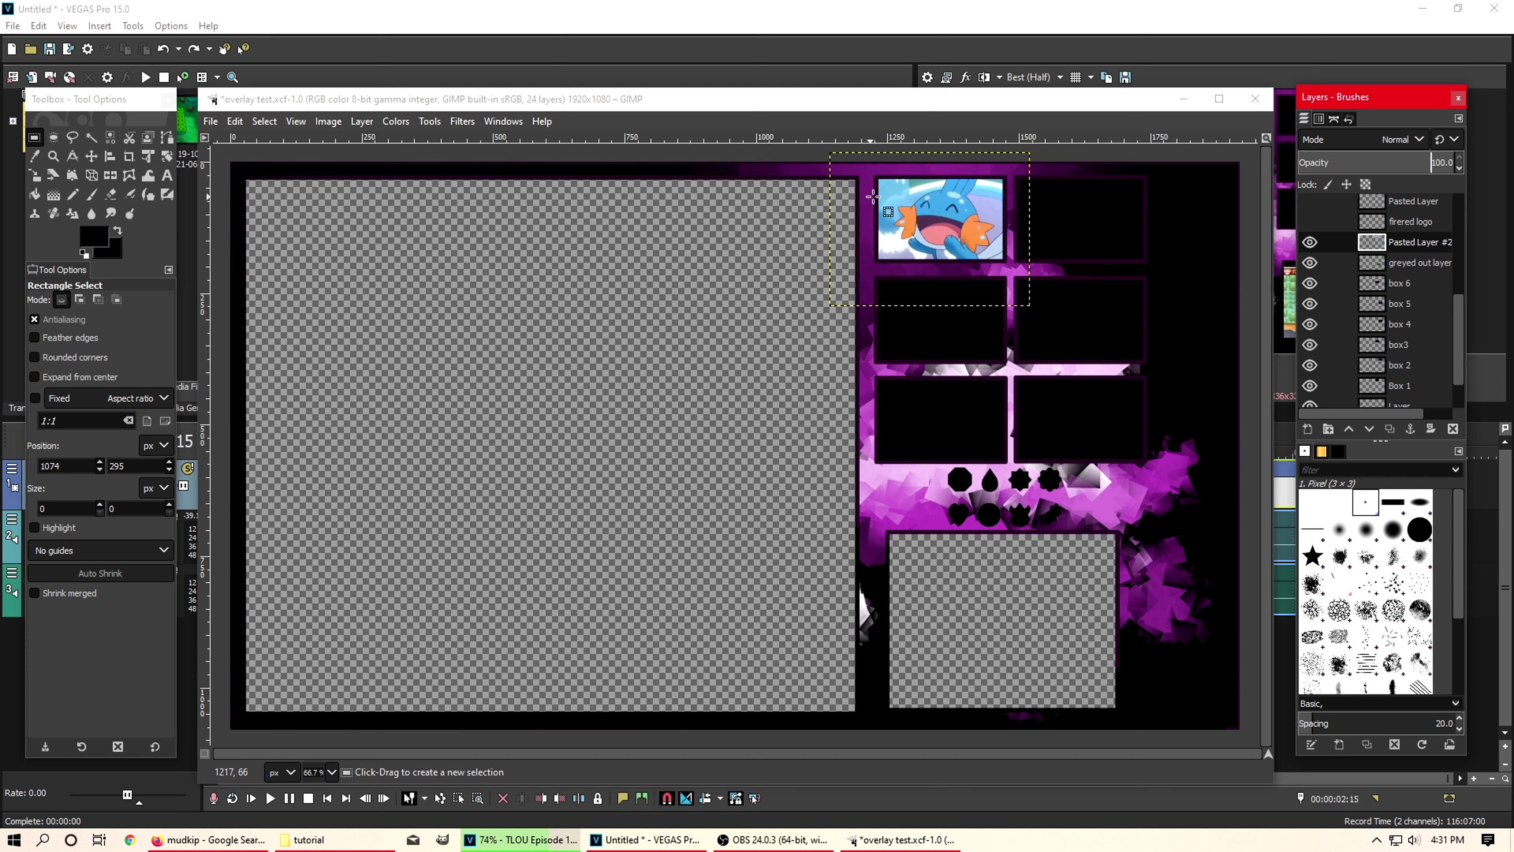
click(210, 121)
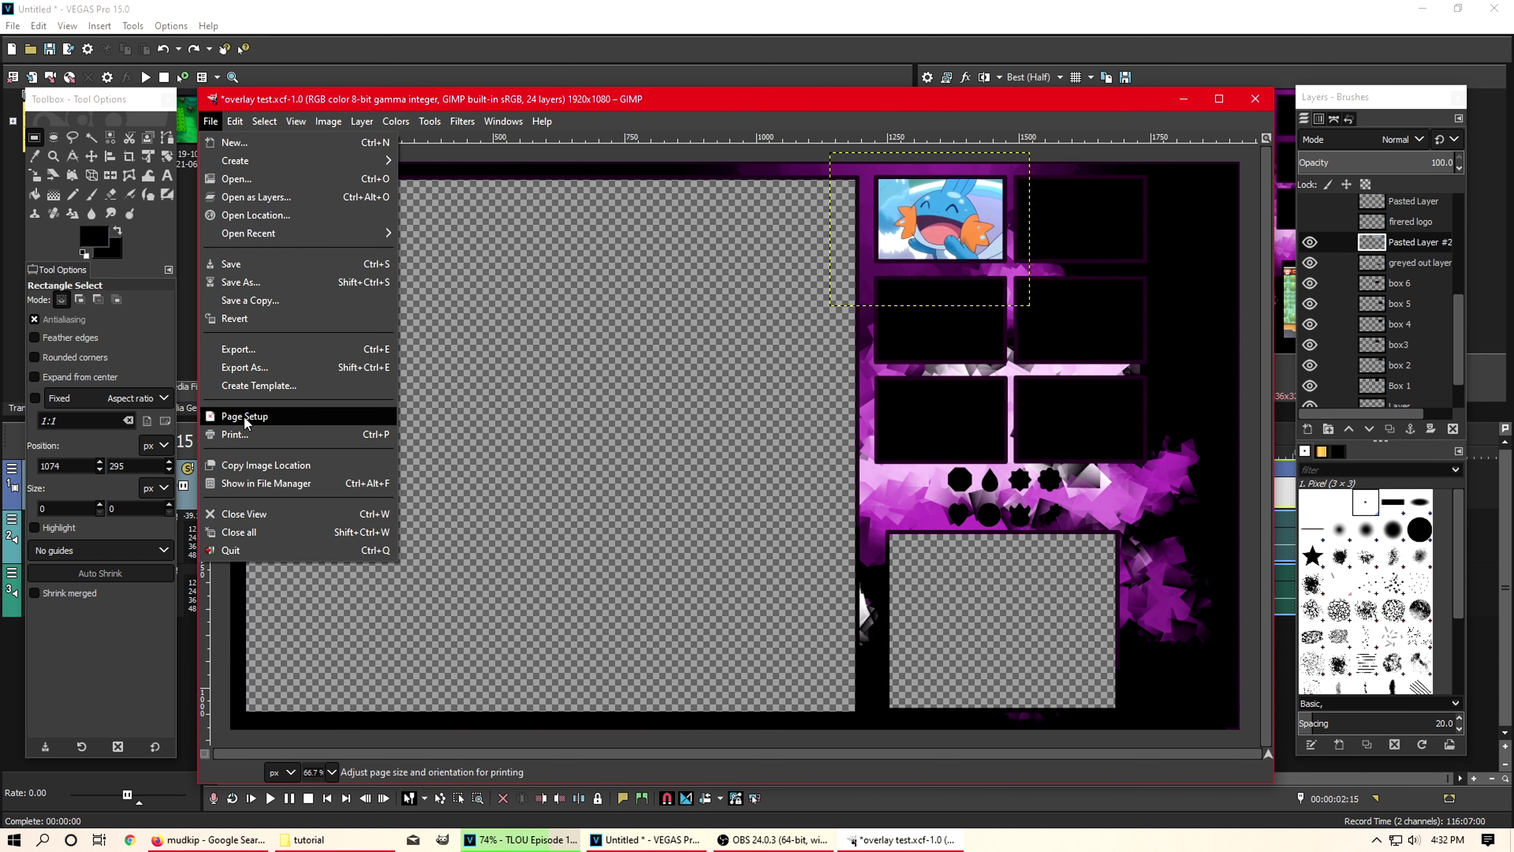
click(259, 368)
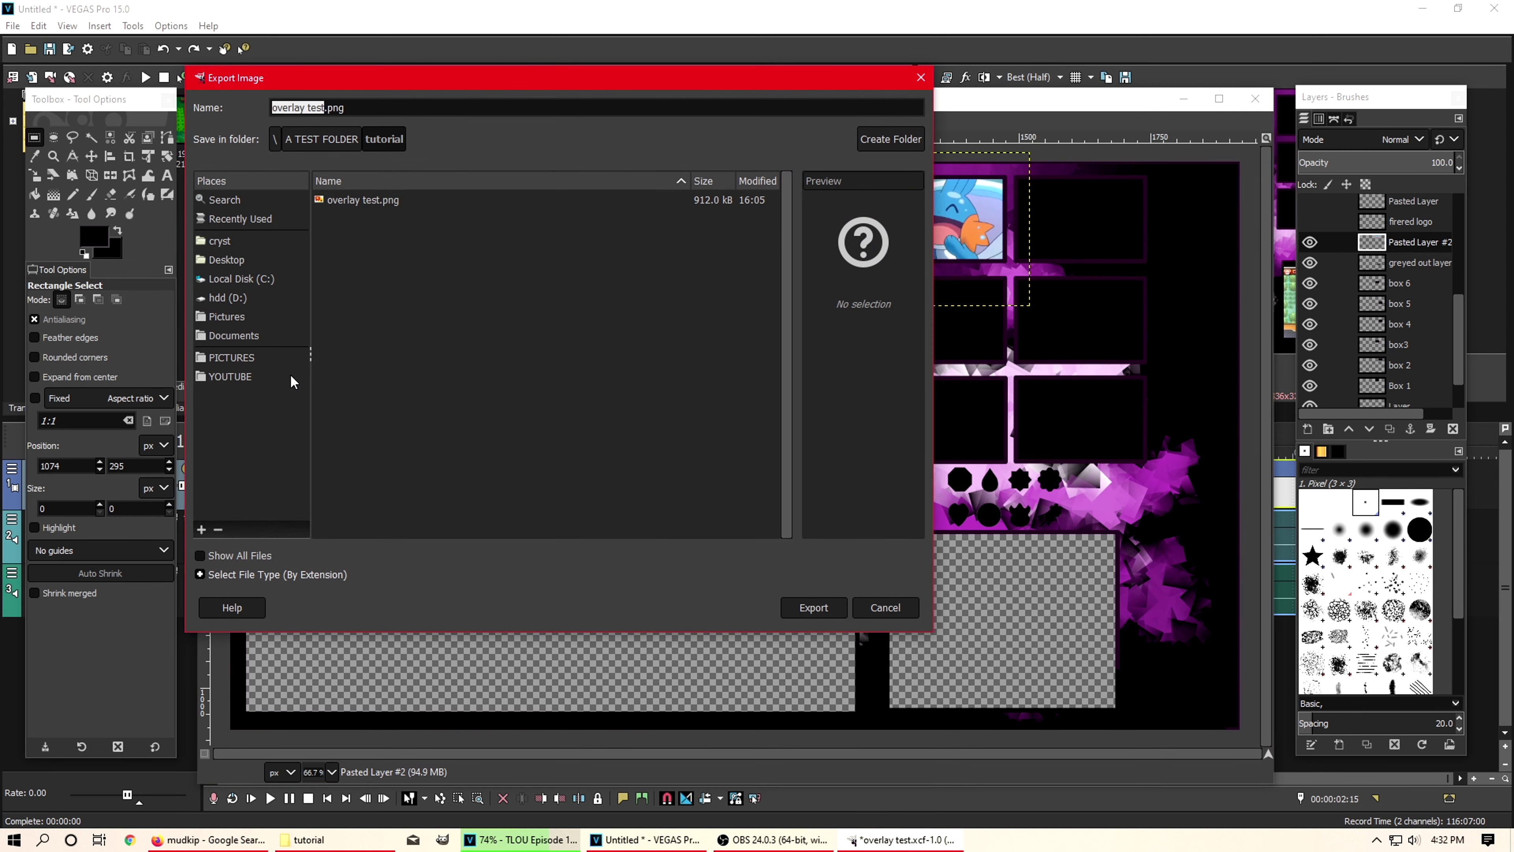
Step: Export the overlay as ep1 a.png with default PNG settings, then return to VEGAS Pro
click(325, 106)
drag(325, 108, 210, 103)
text(ep)
click(814, 607)
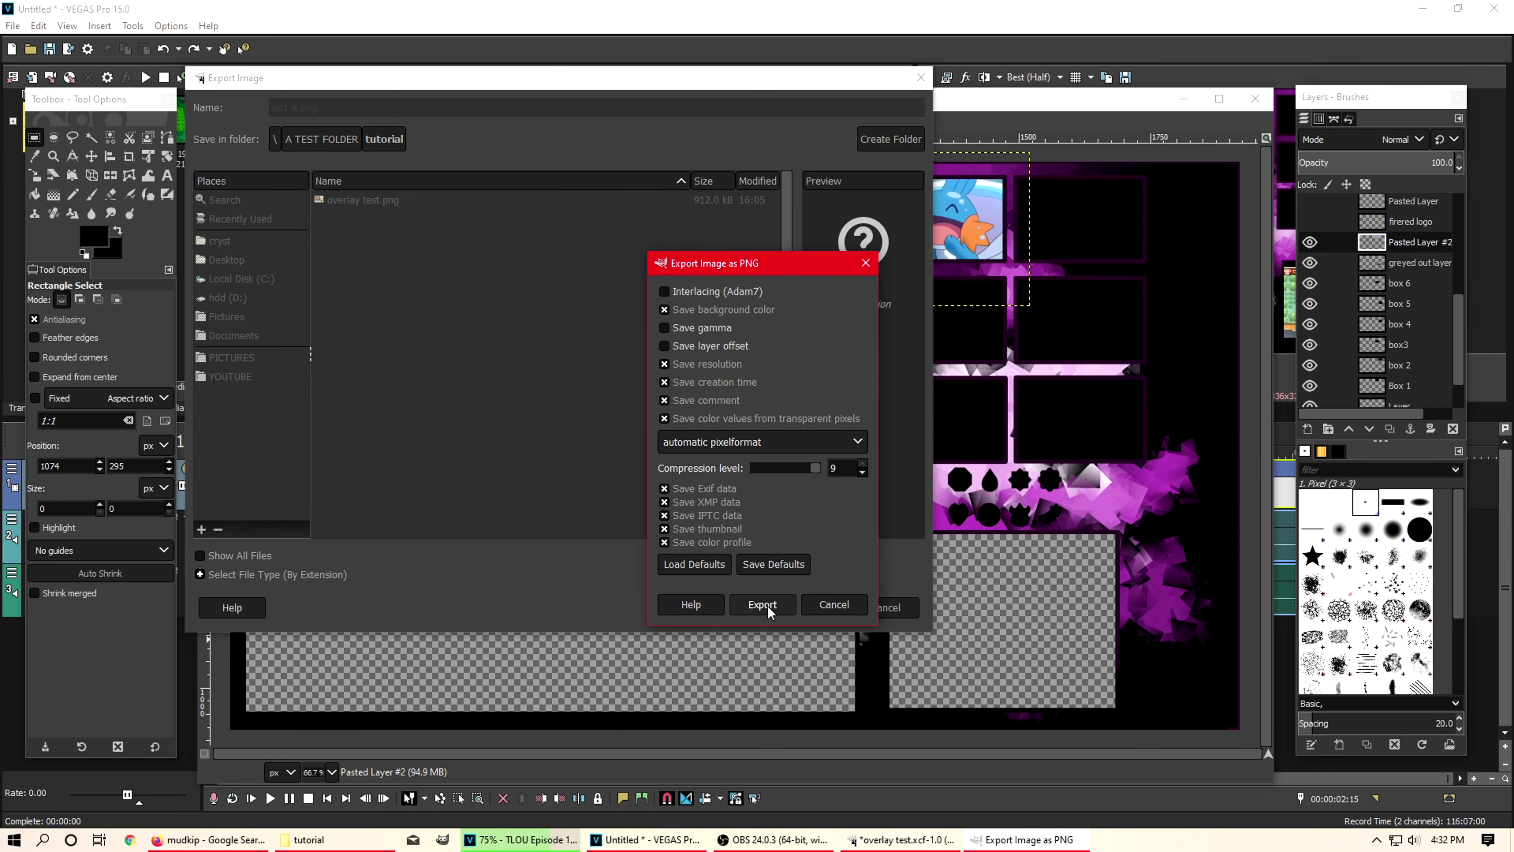
click(762, 604)
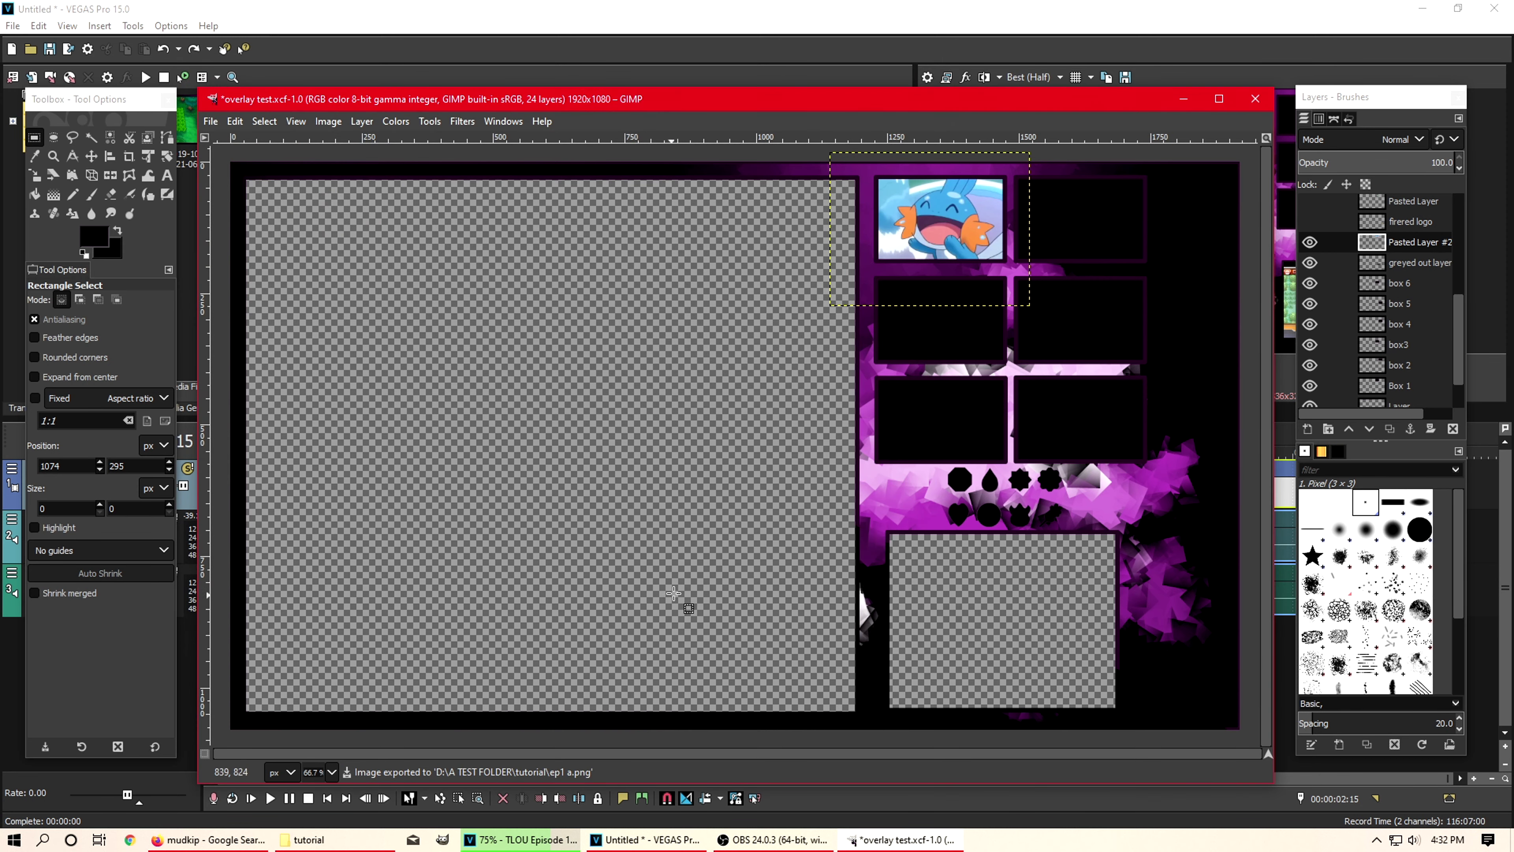
click(802, 67)
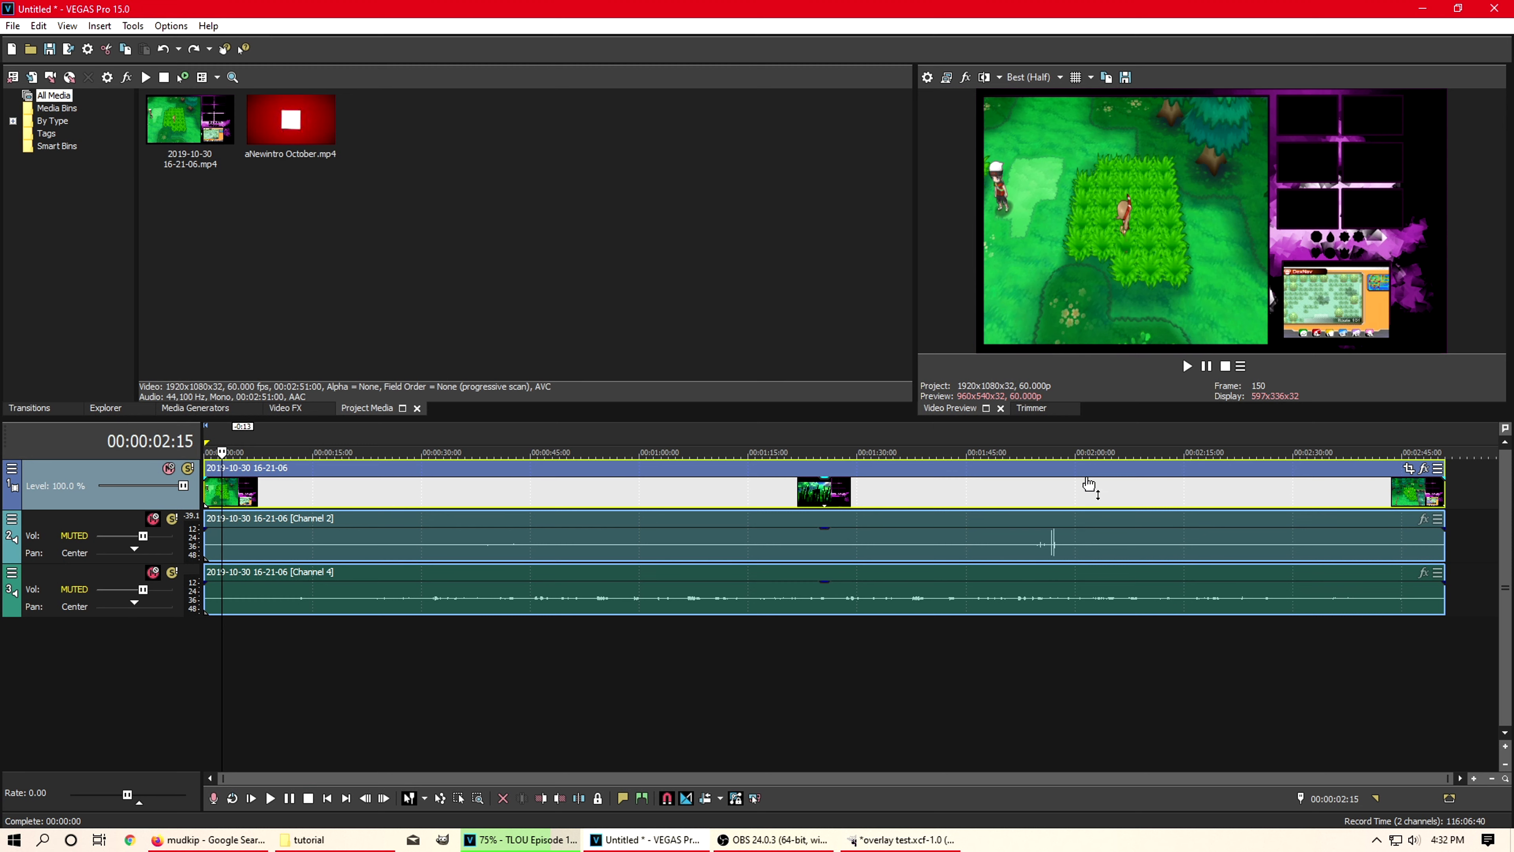
Step: Play the gameplay from about 00:01:57 to 00:02:08:08, then switch back to GIMP
click(1058, 493)
click(1188, 367)
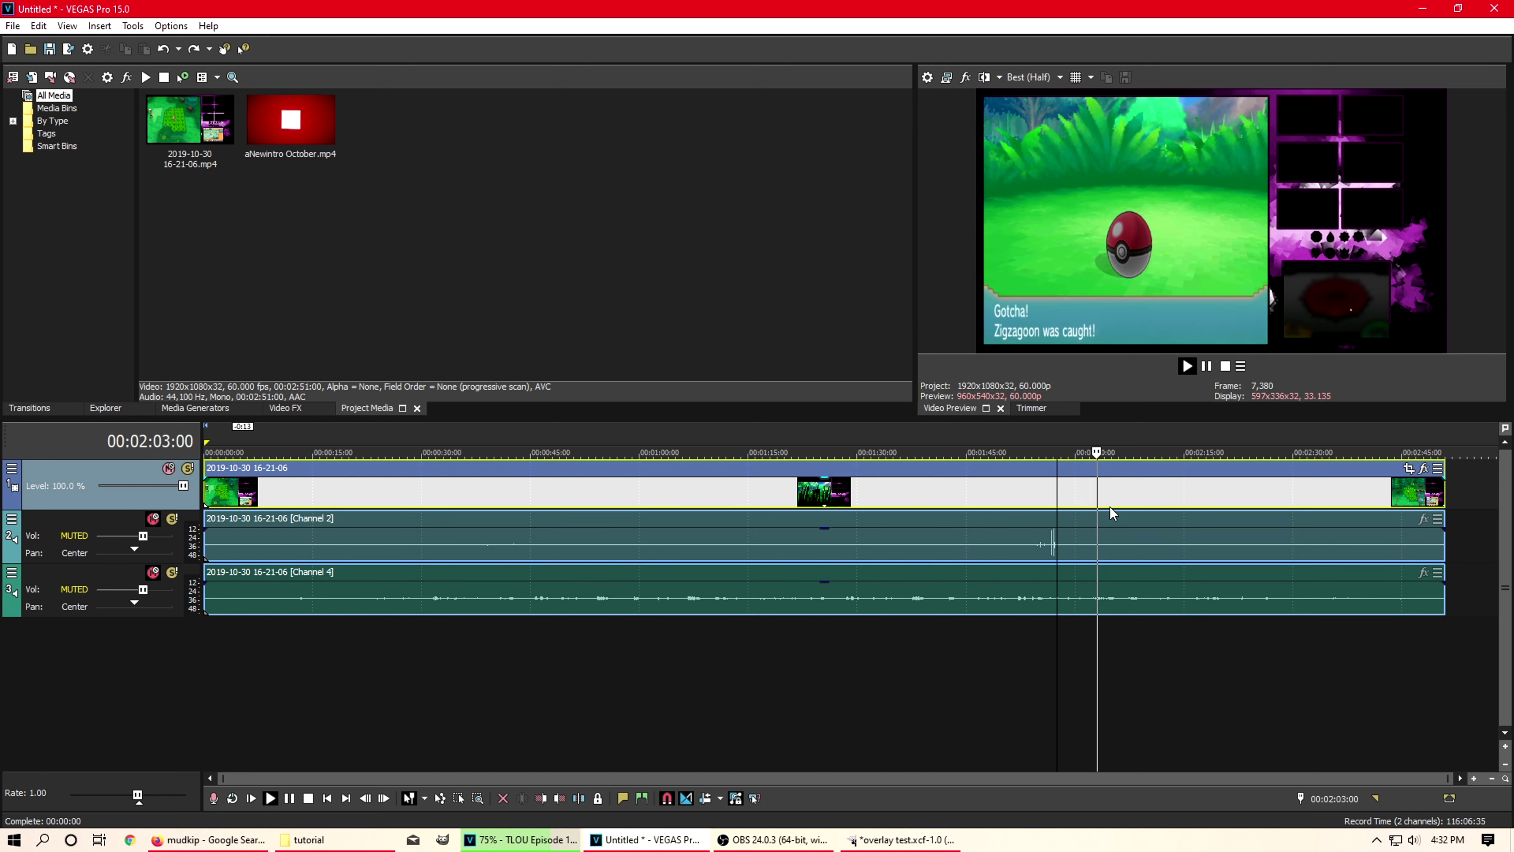
click(1208, 369)
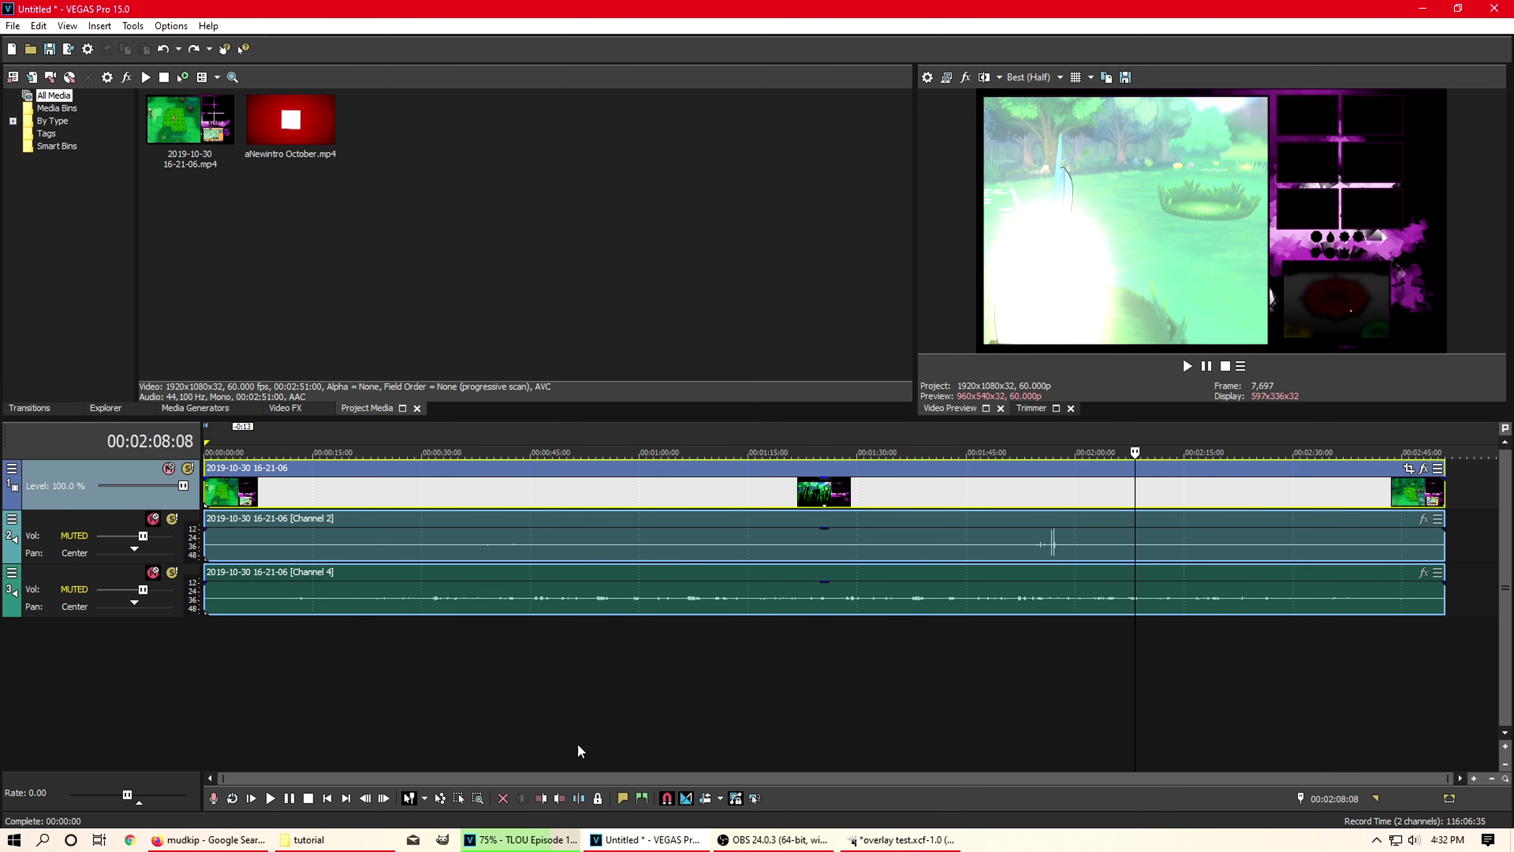
click(914, 841)
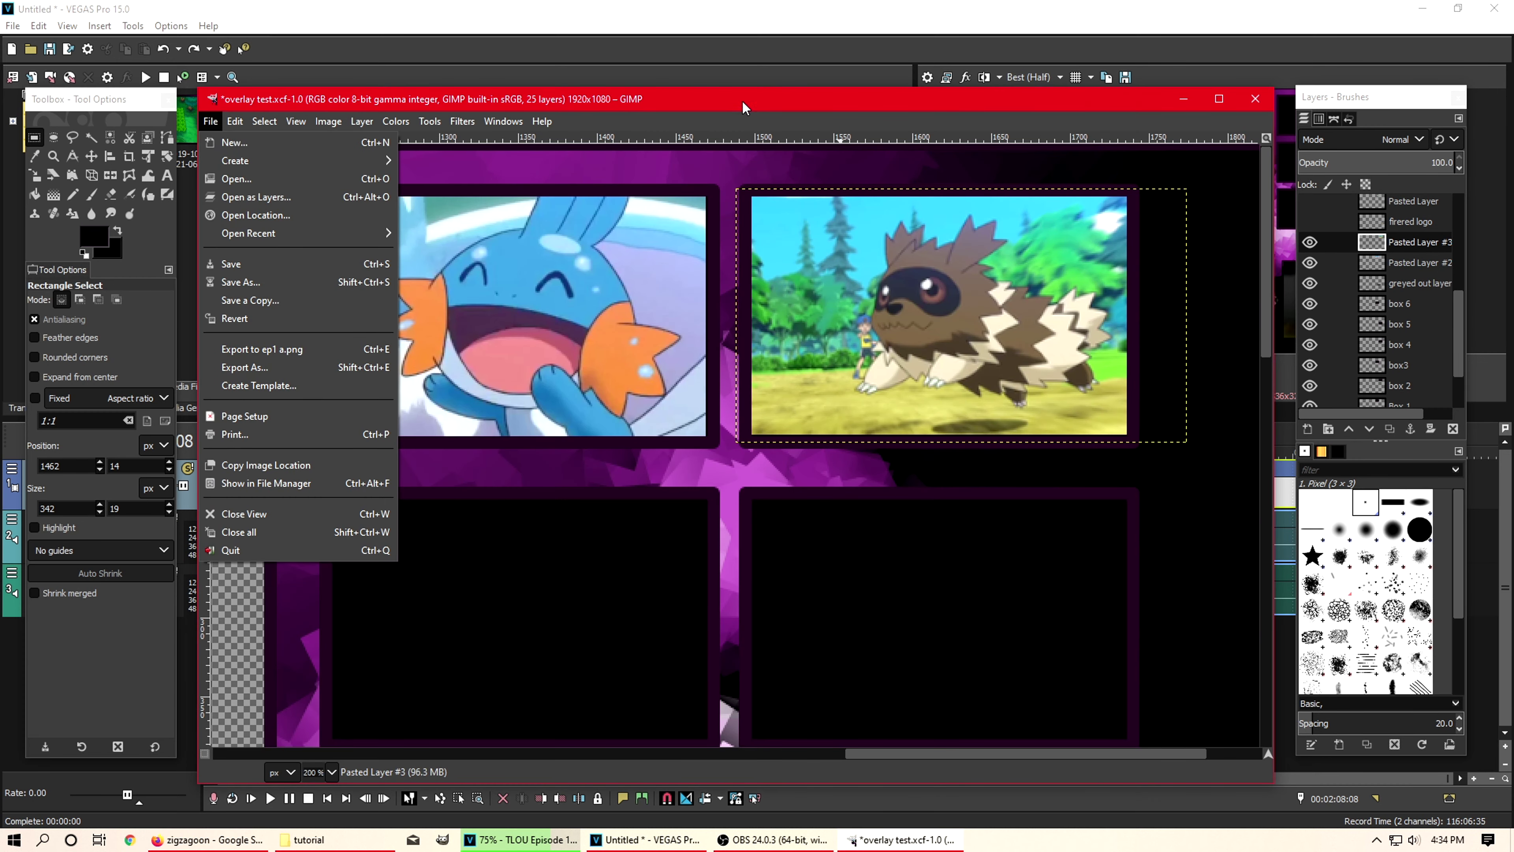
Step: Zoom the canvas out to 66.7% and pan to view the second box with Zigzagoon
click(742, 107)
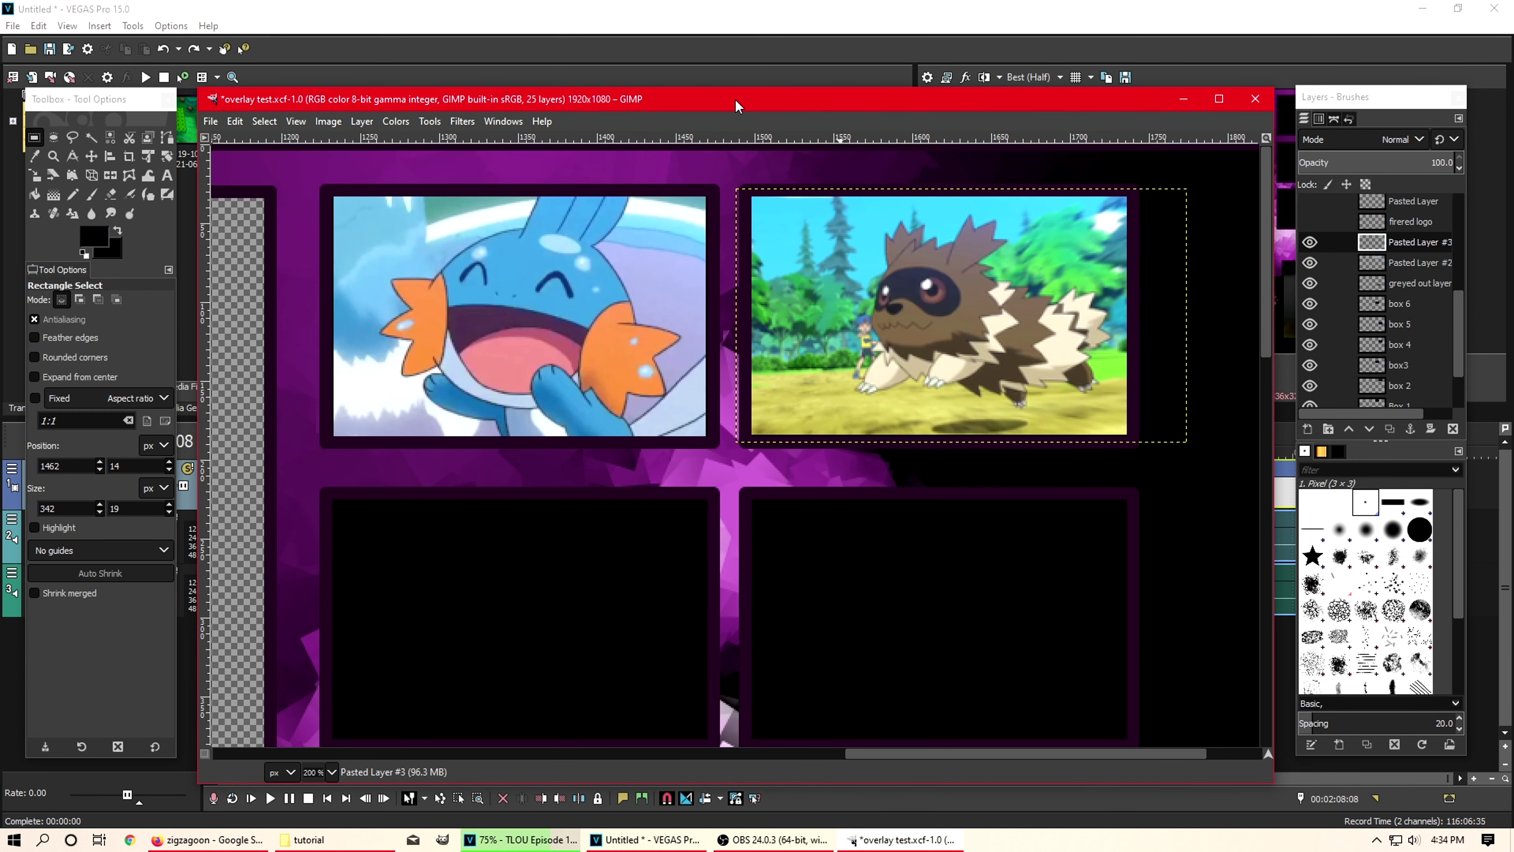
scroll(494, 465, down, 2)
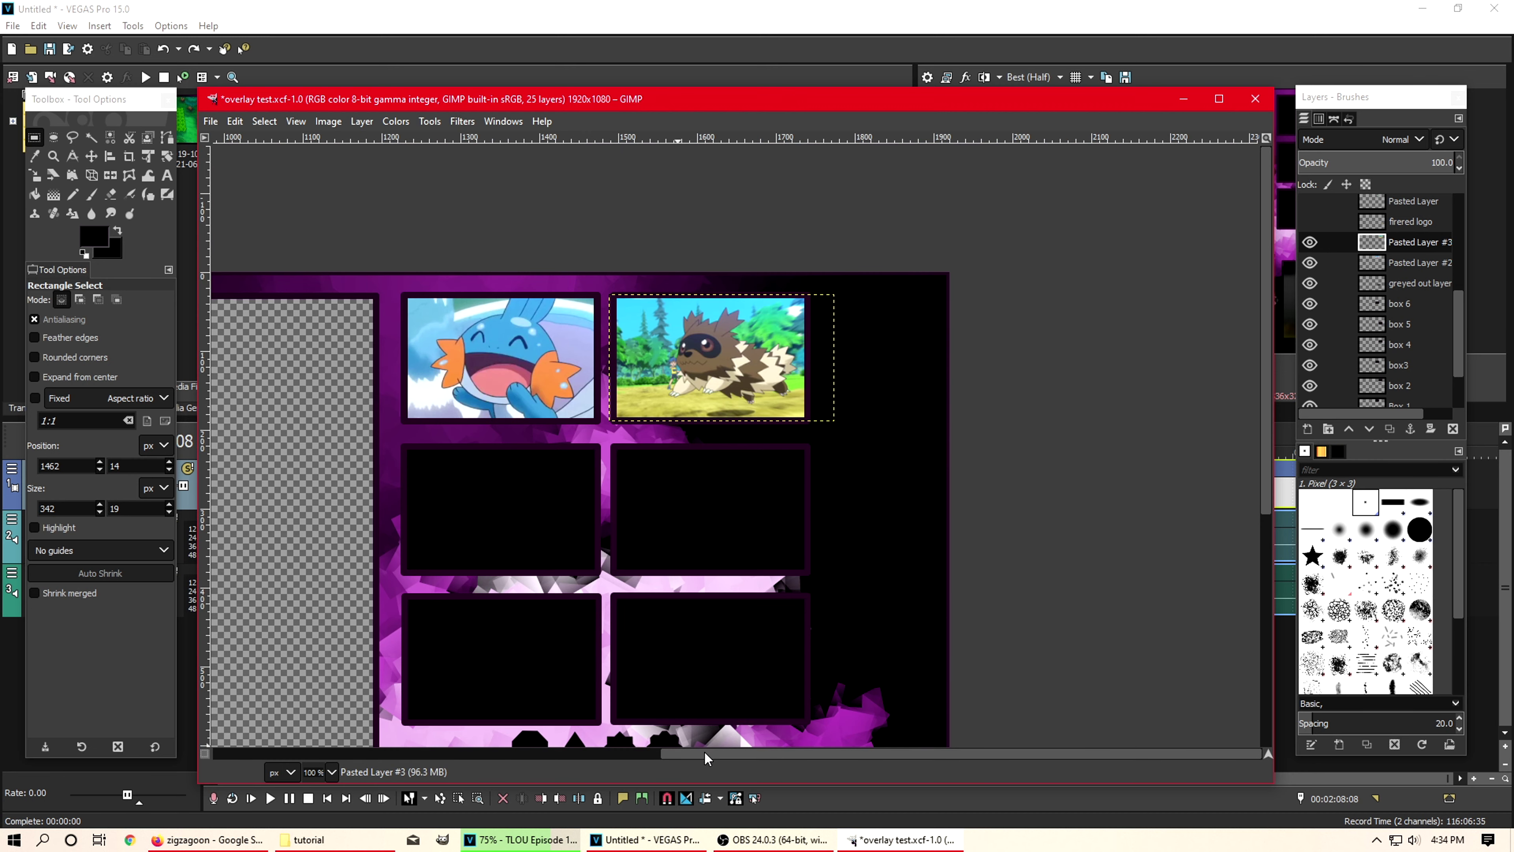
drag(708, 753, 532, 753)
scroll(635, 534, down, 5)
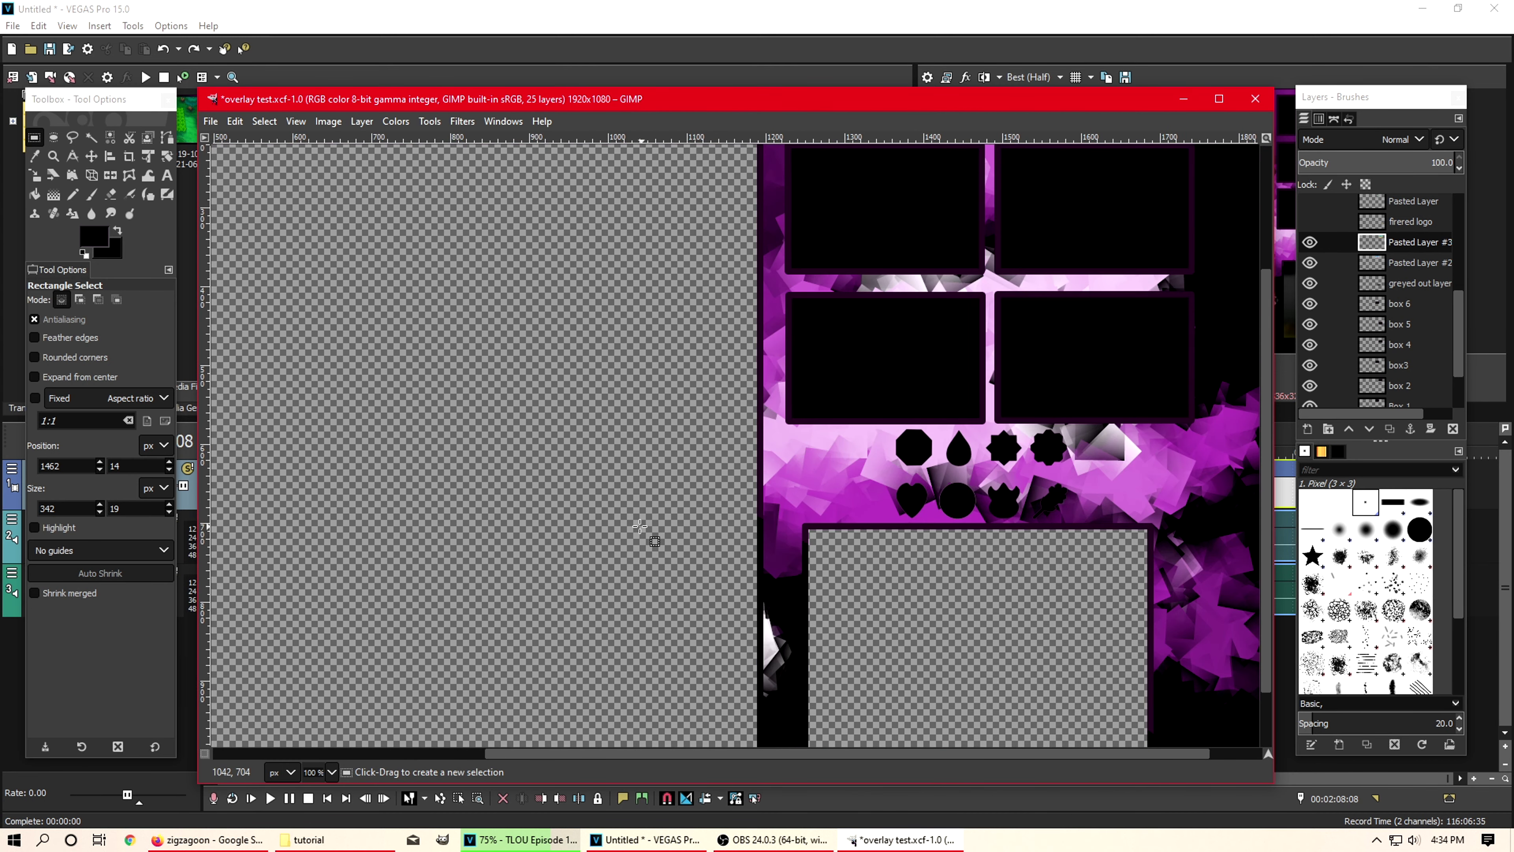
scroll(652, 531, down, 1)
drag(722, 756, 633, 758)
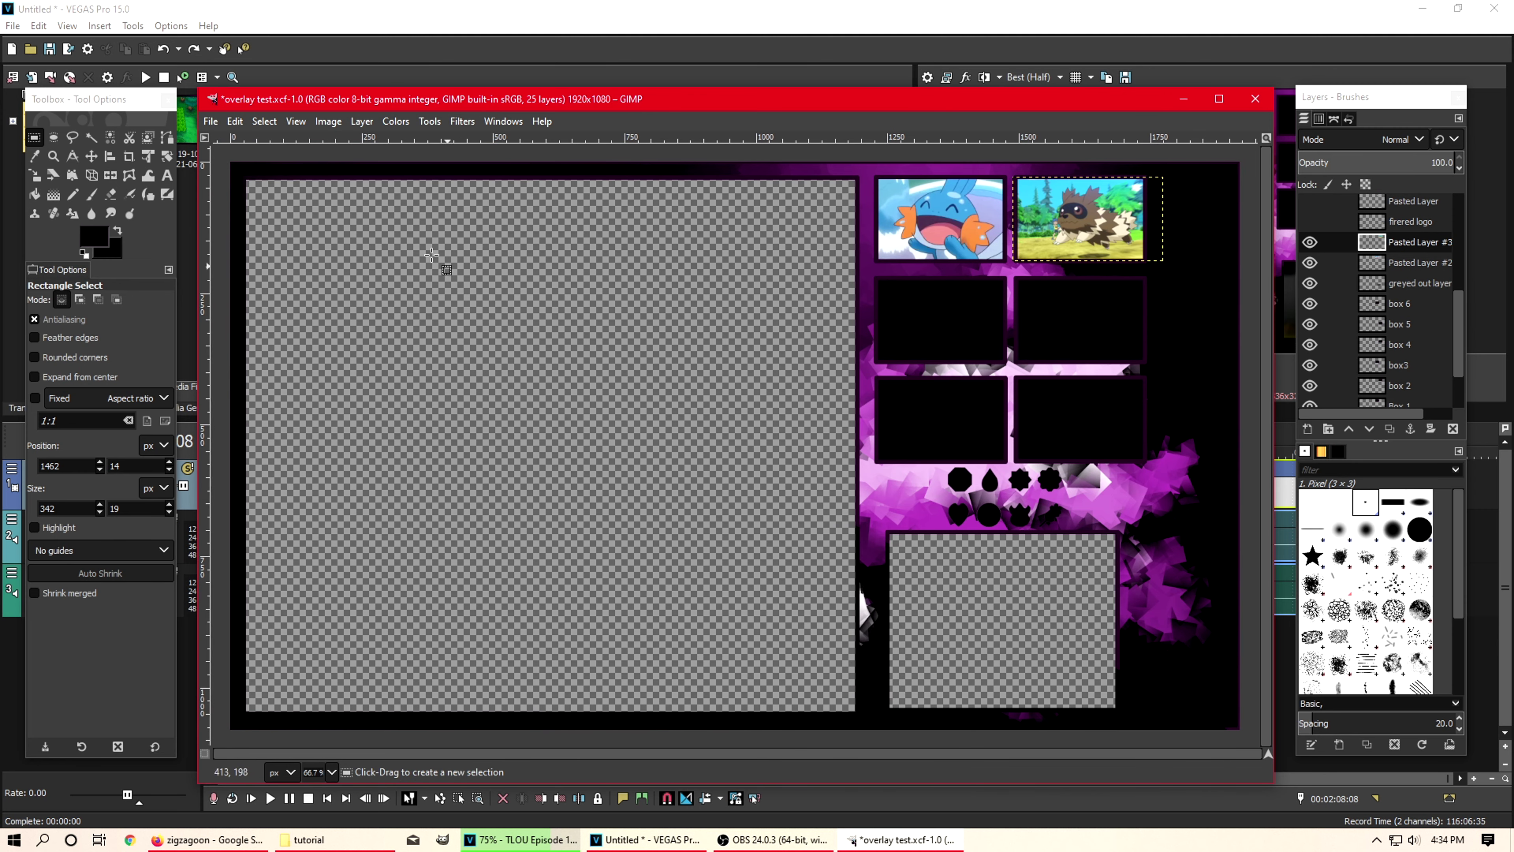
click(211, 121)
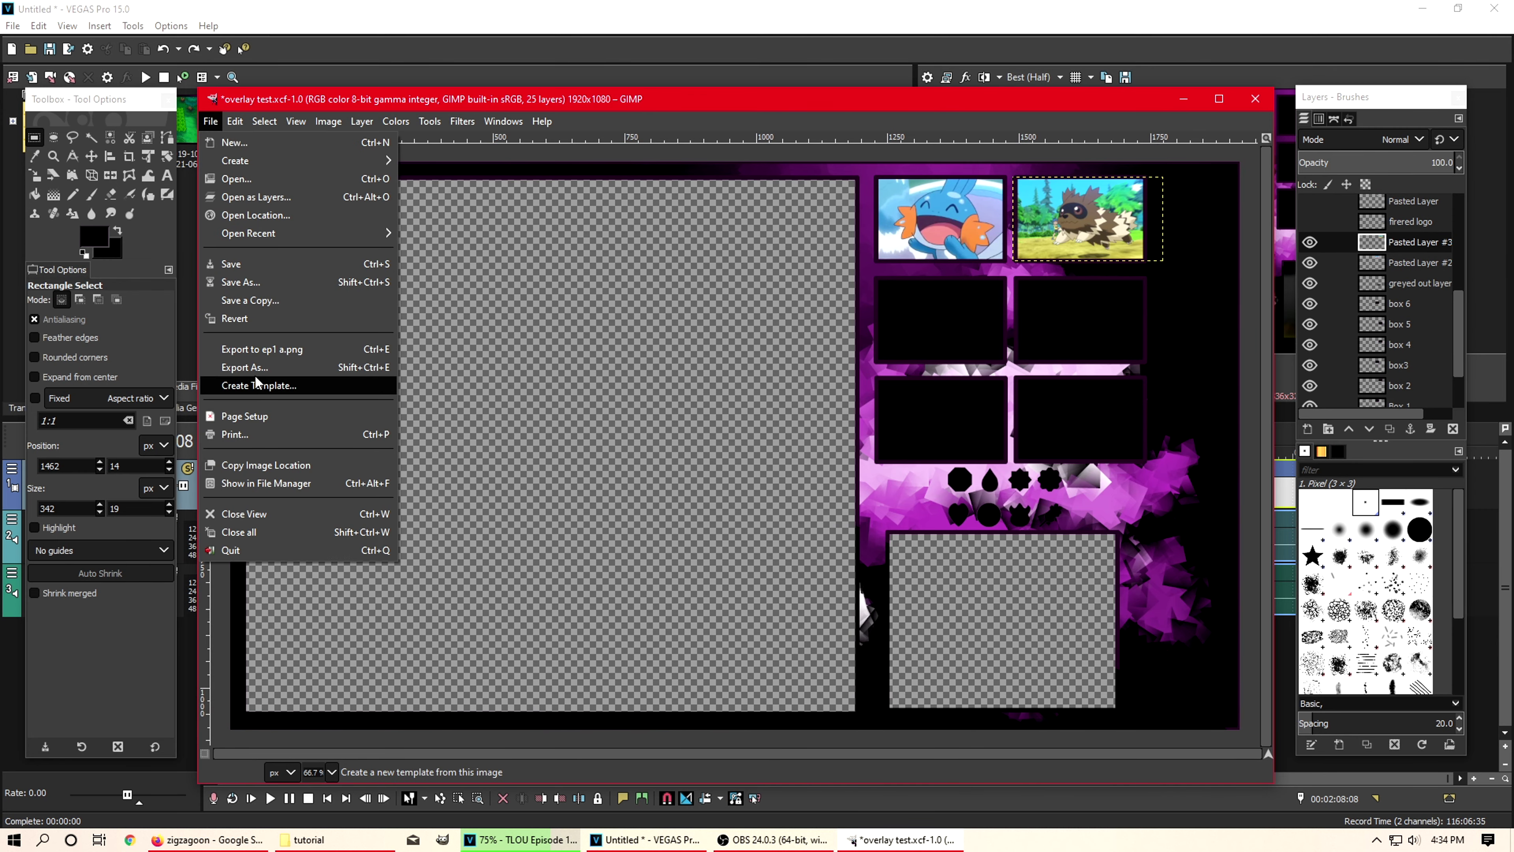
Step: Export the GIMP overlay as ep1 b.png into the tutorial folder beside ep1 a.png
click(246, 365)
click(295, 107)
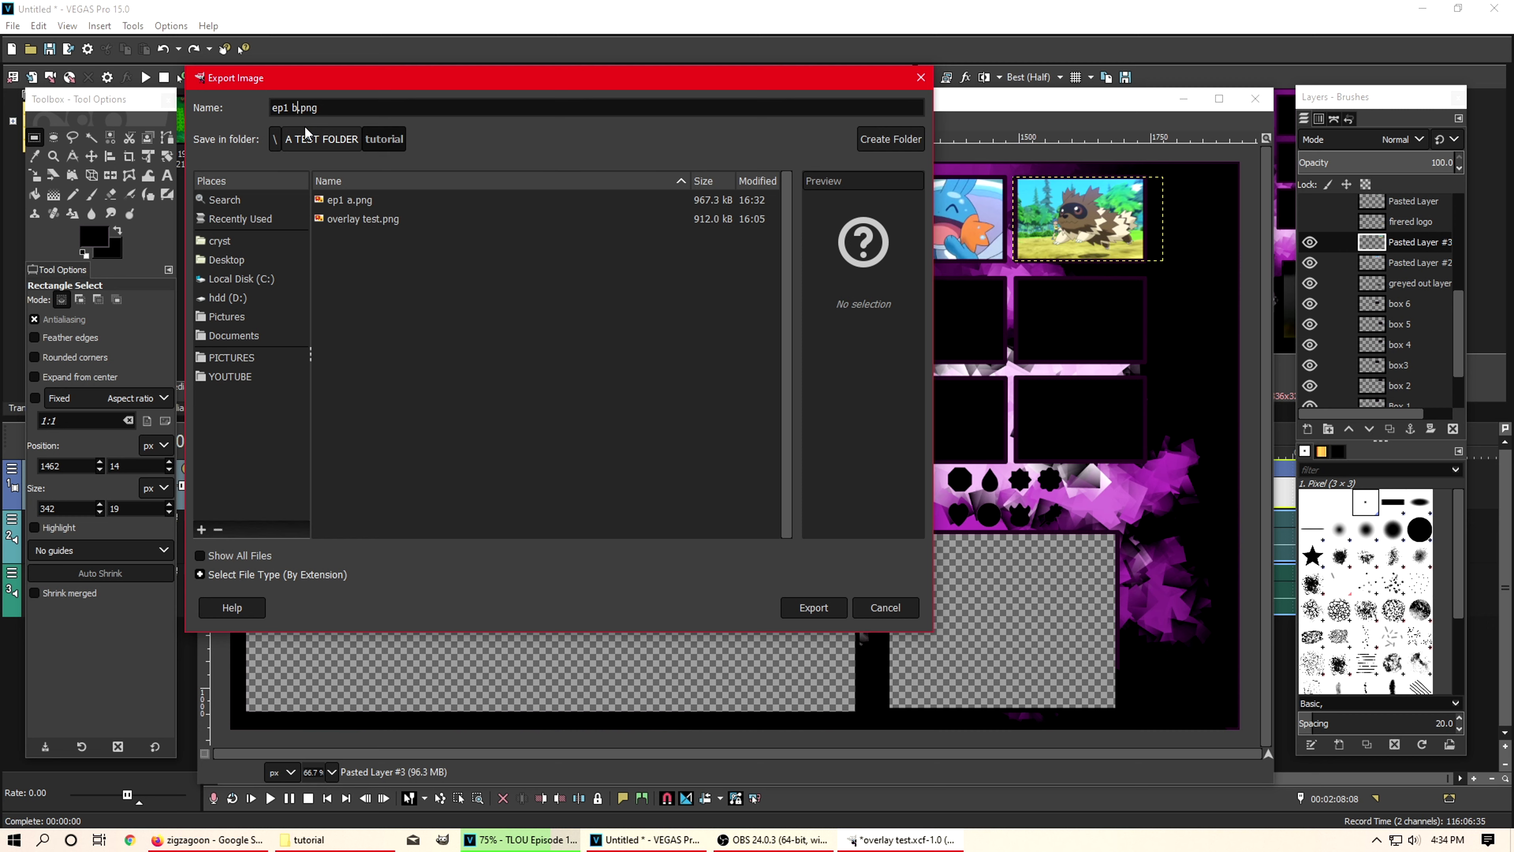
key(Return)
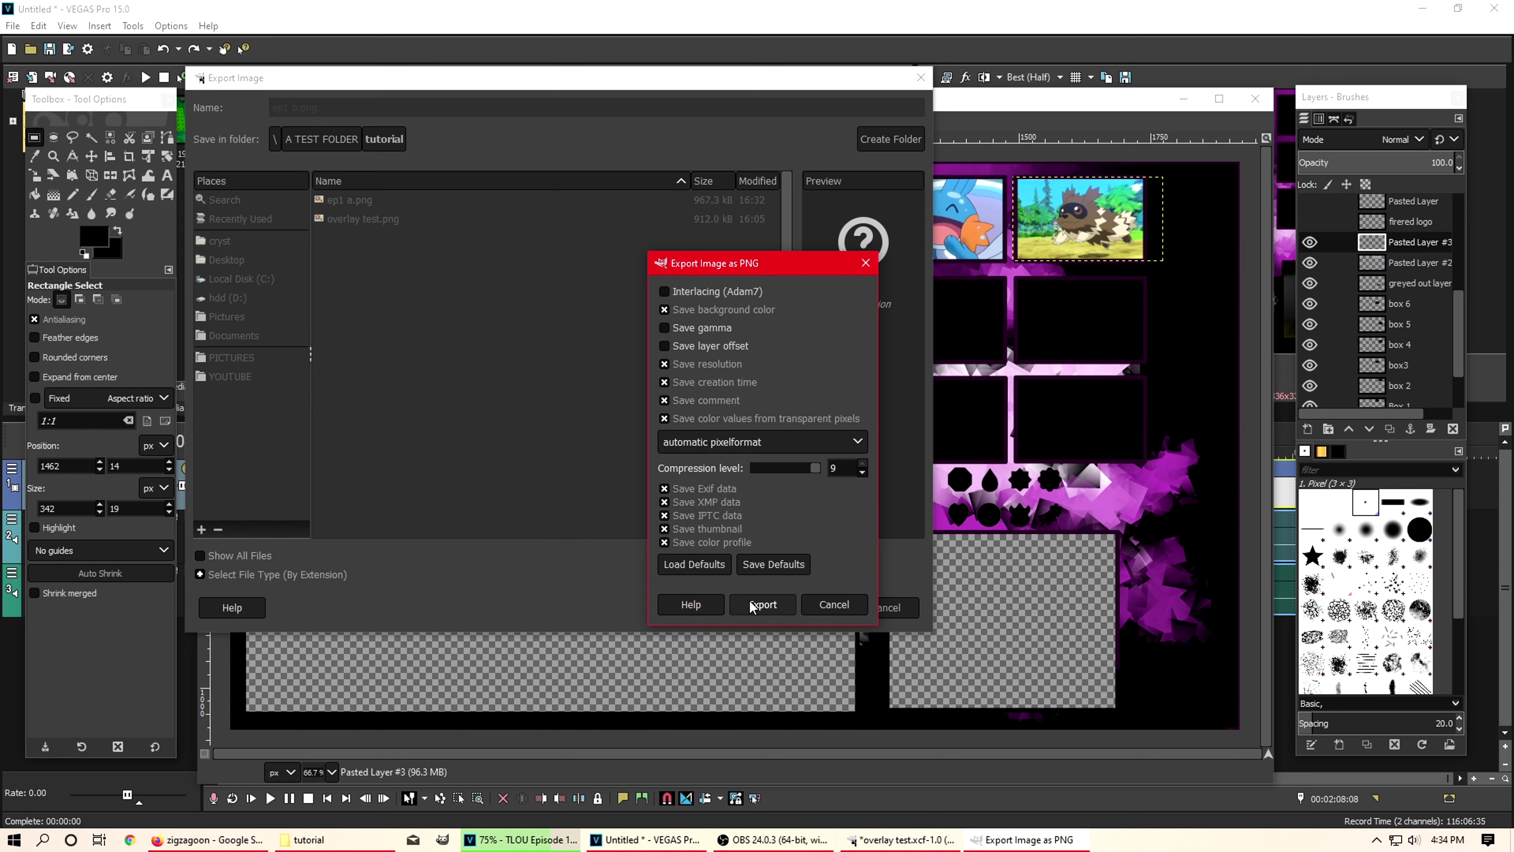
click(752, 607)
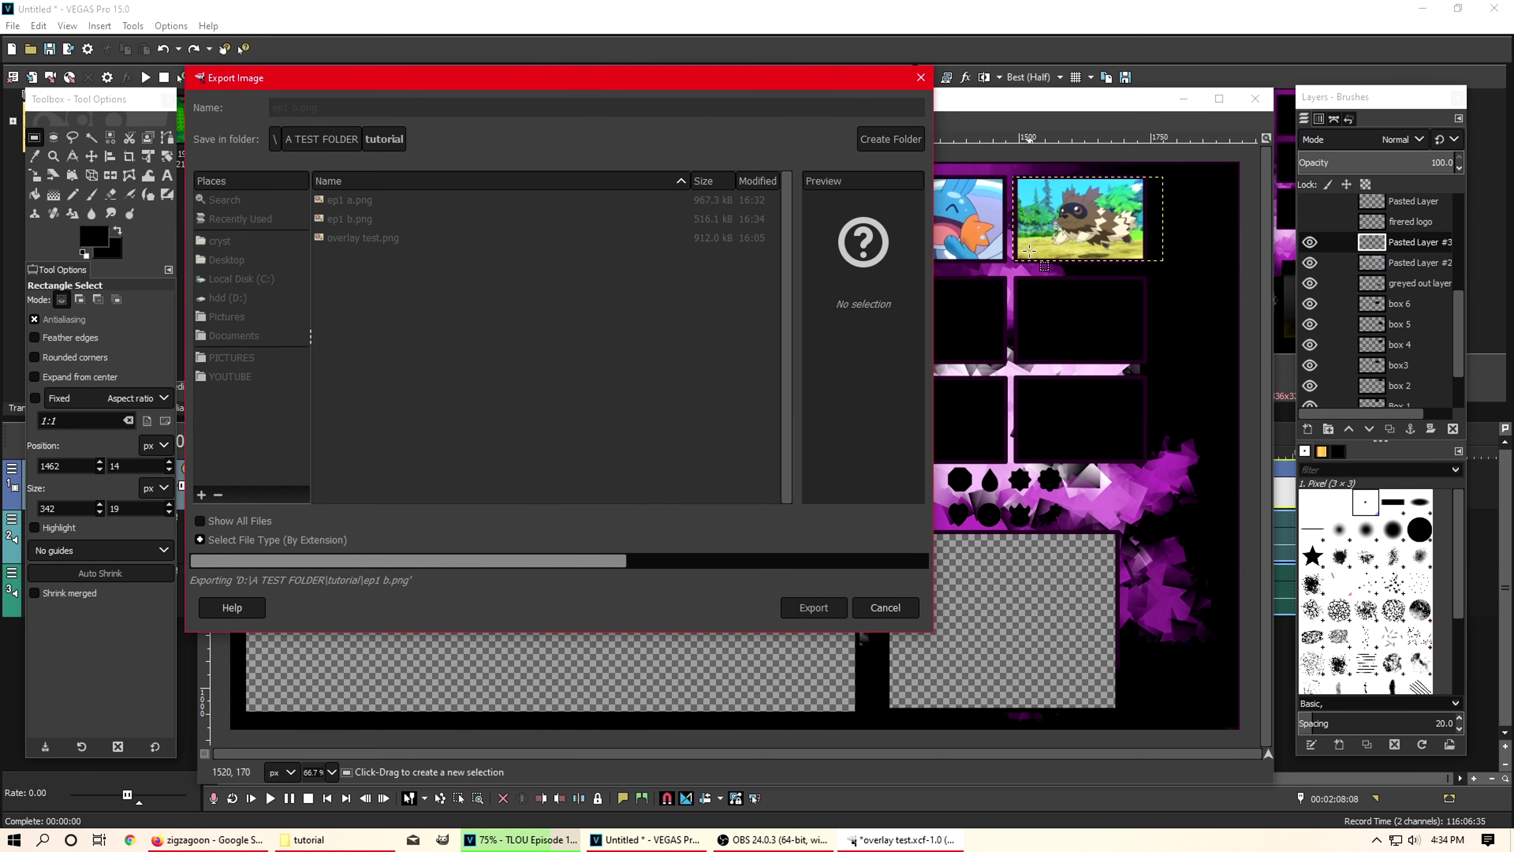